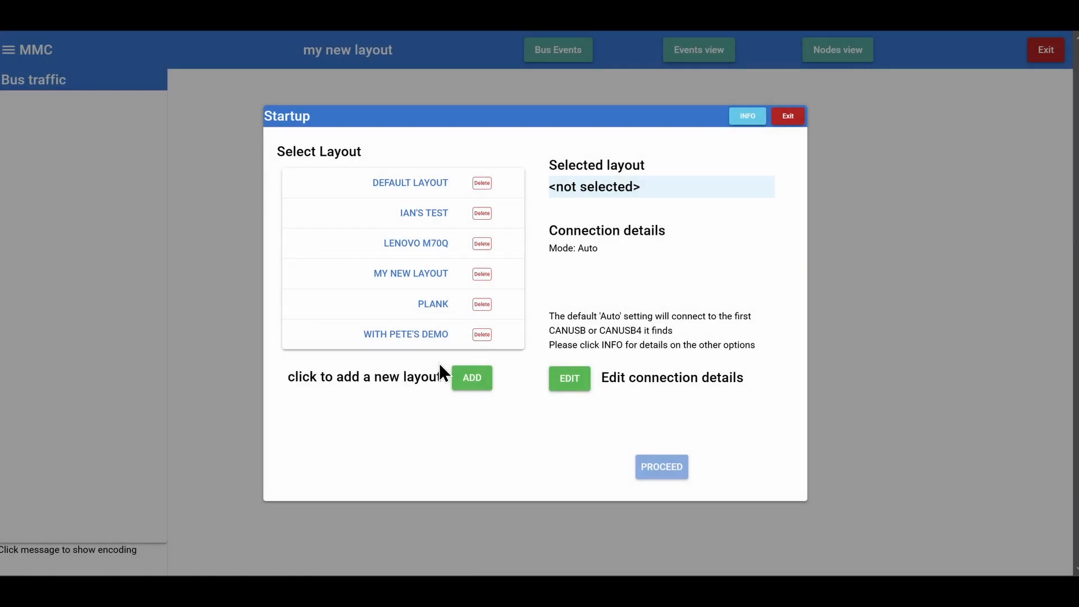
Step: Start with the layout "my new layout" and show its list of events
left_click(418, 276)
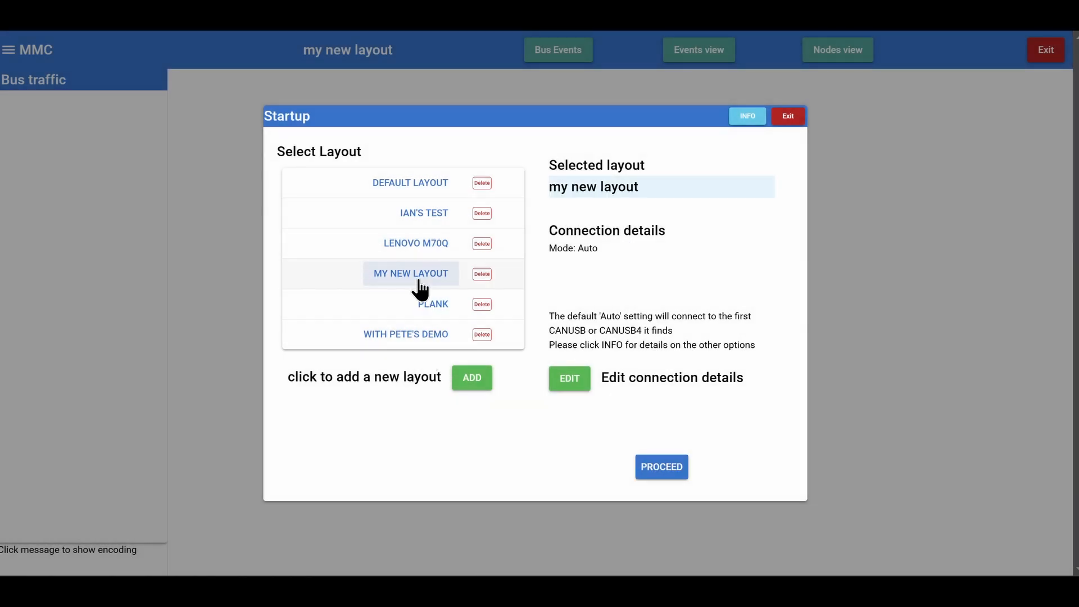
left_click(661, 472)
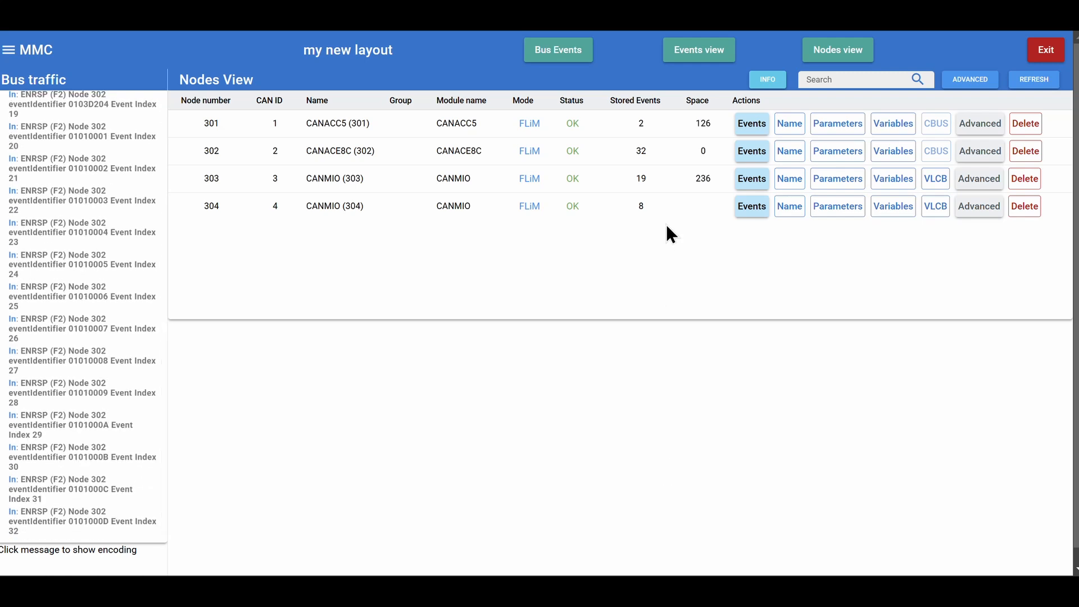
left_click(696, 62)
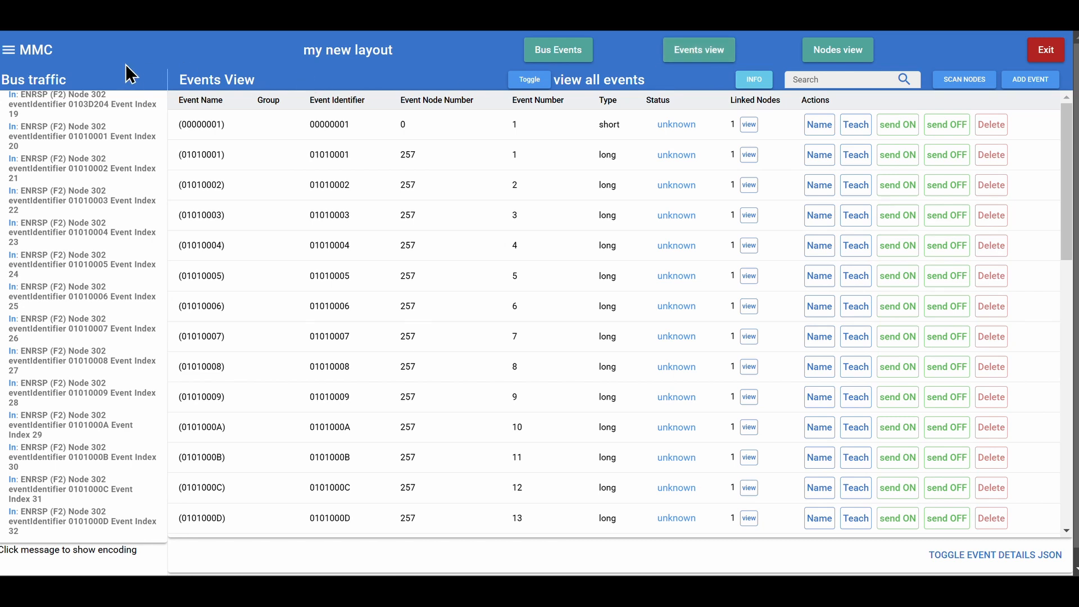
Step: Export the layout's node and event names to the spreadsheet "my new layout export.ods"
left_click(9, 49)
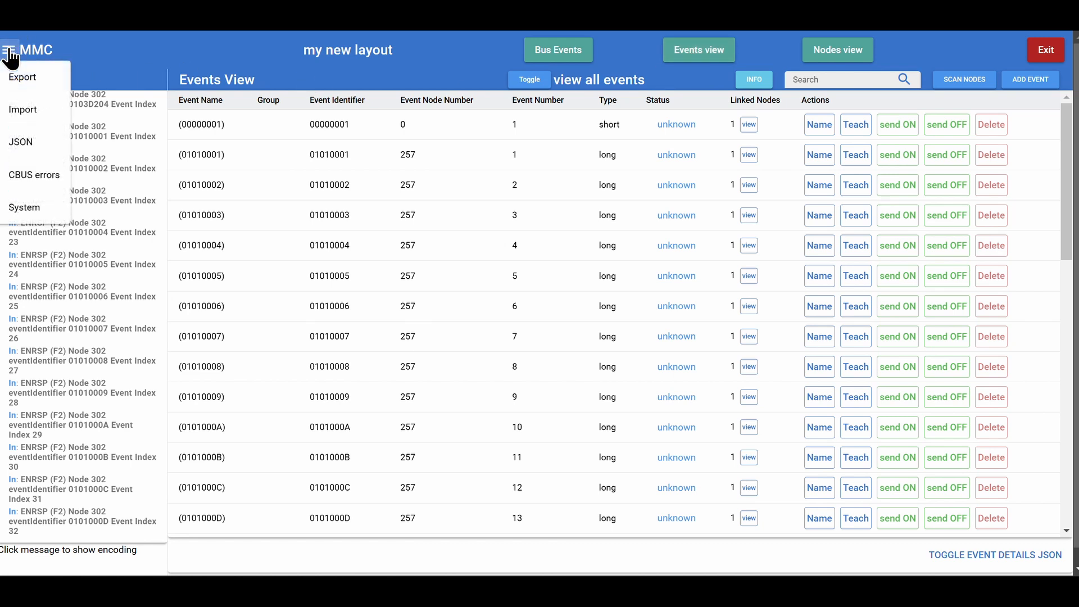
left_click(14, 73)
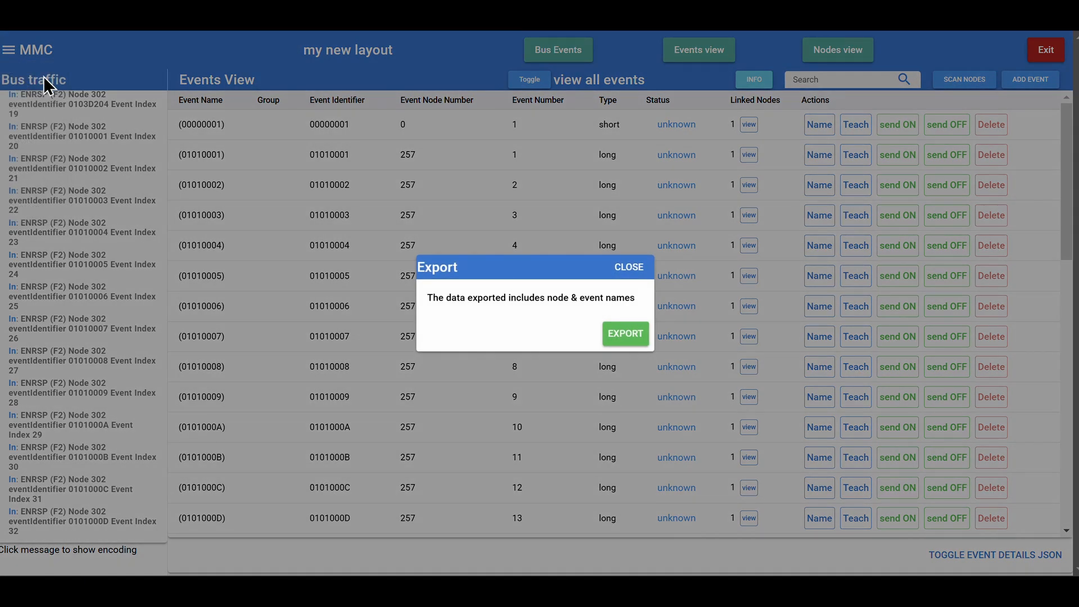
left_click(621, 335)
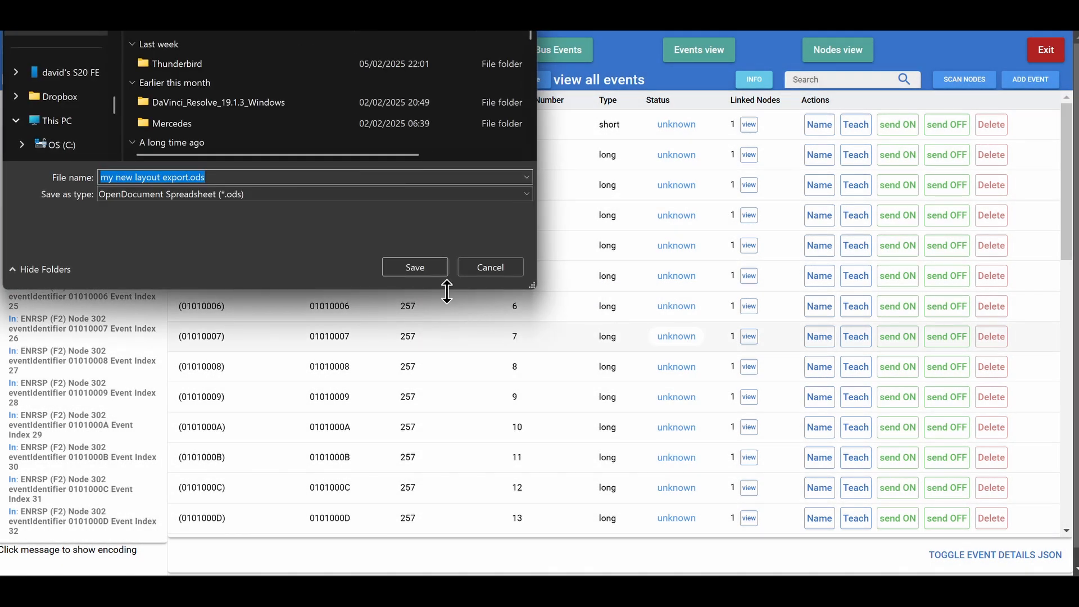
left_click(431, 273)
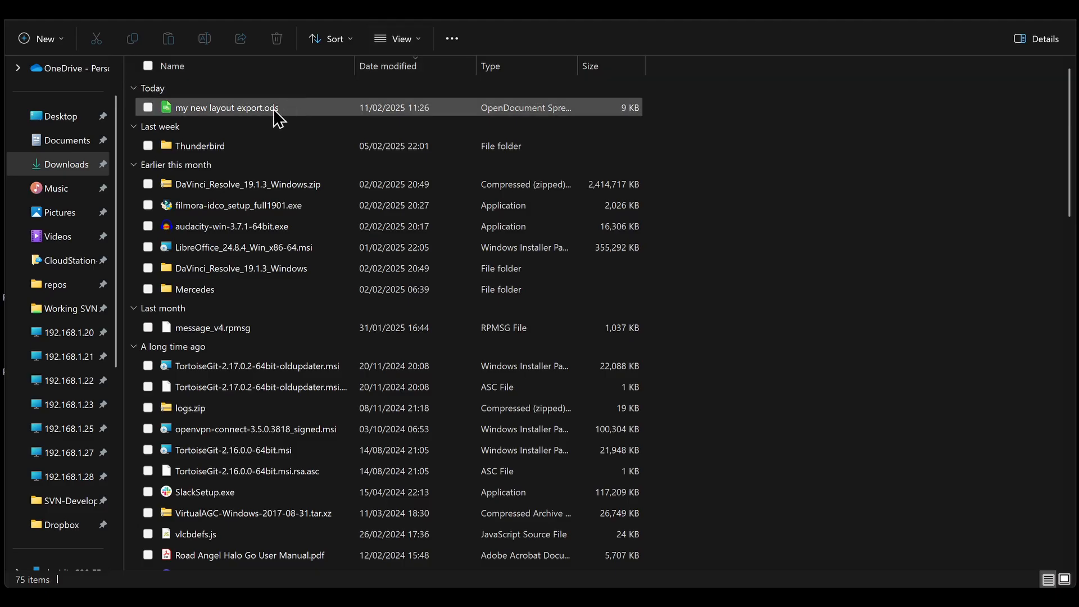
Step: Open "my new layout export.ods" from Downloads and name nodes 301 to 304 "leds", "switches", "Servo & switch" and "more leds"
left_click(277, 117)
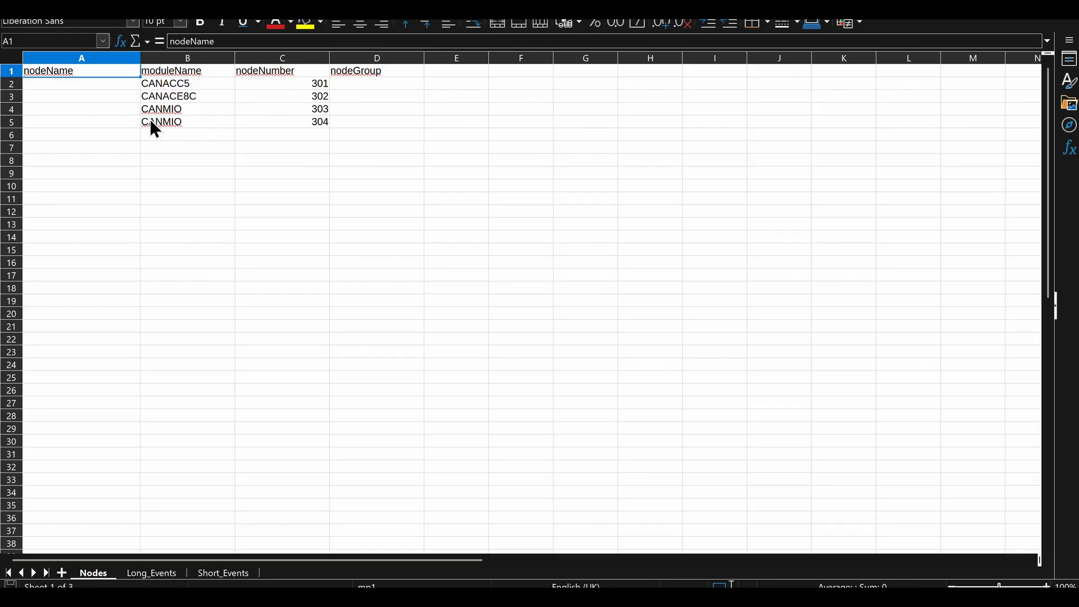
left_click(107, 82)
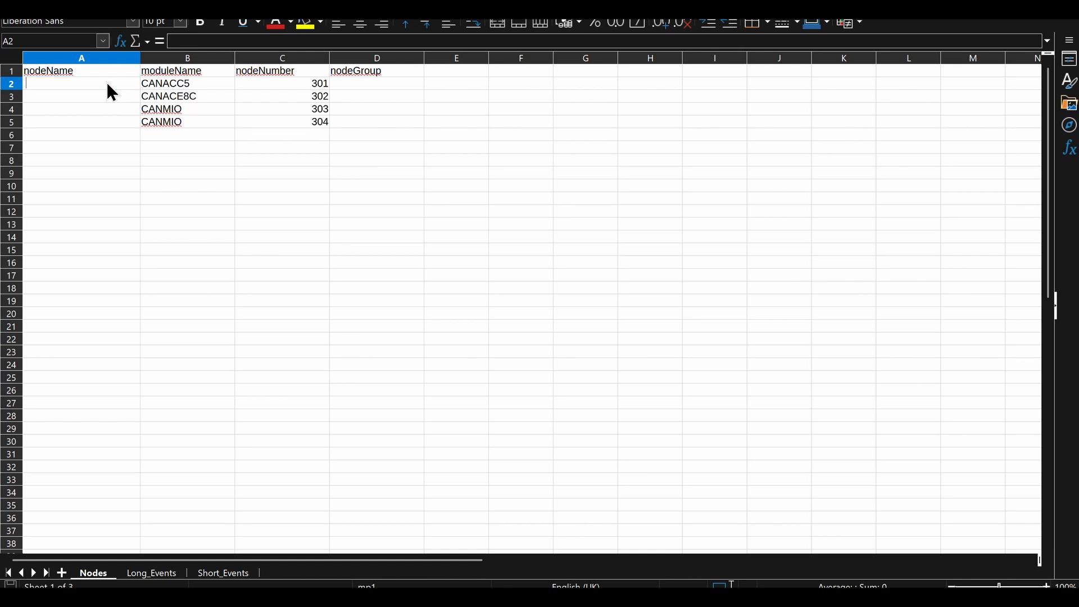
type("leds")
left_click(96, 97)
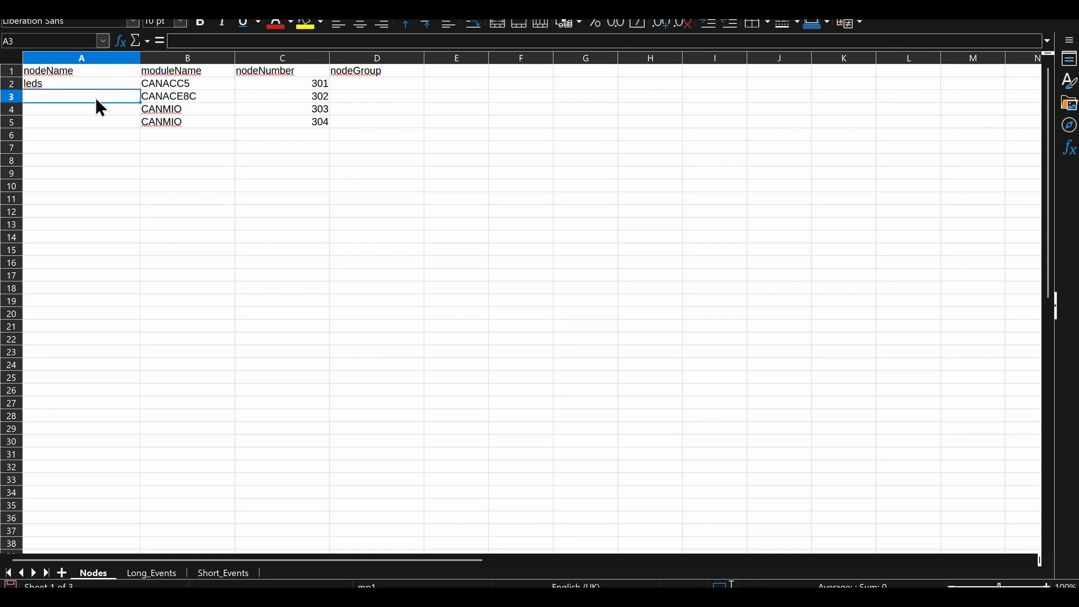
type("switches")
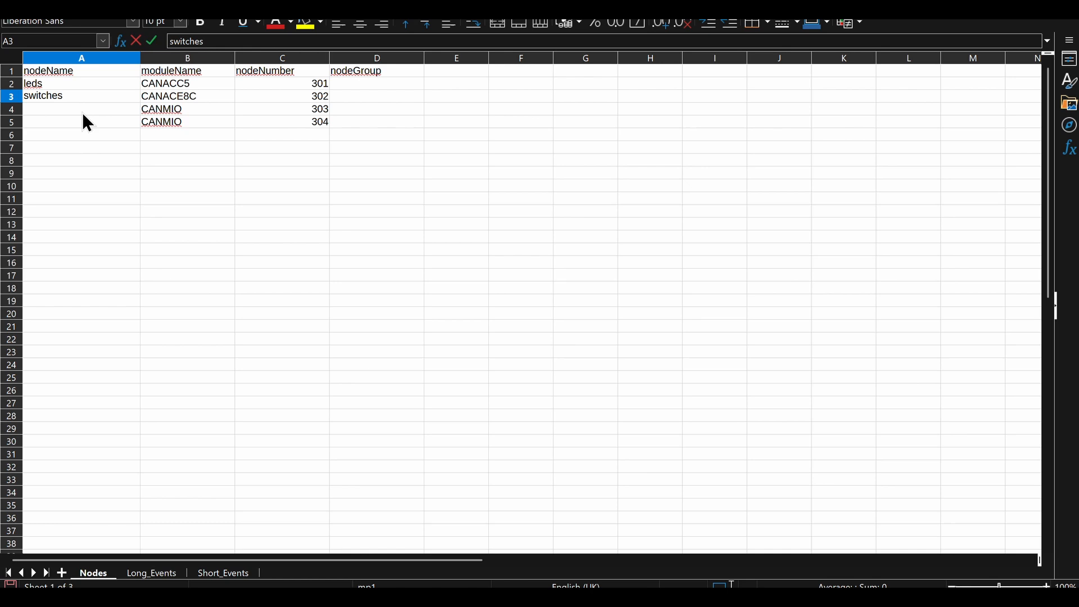
key("Return")
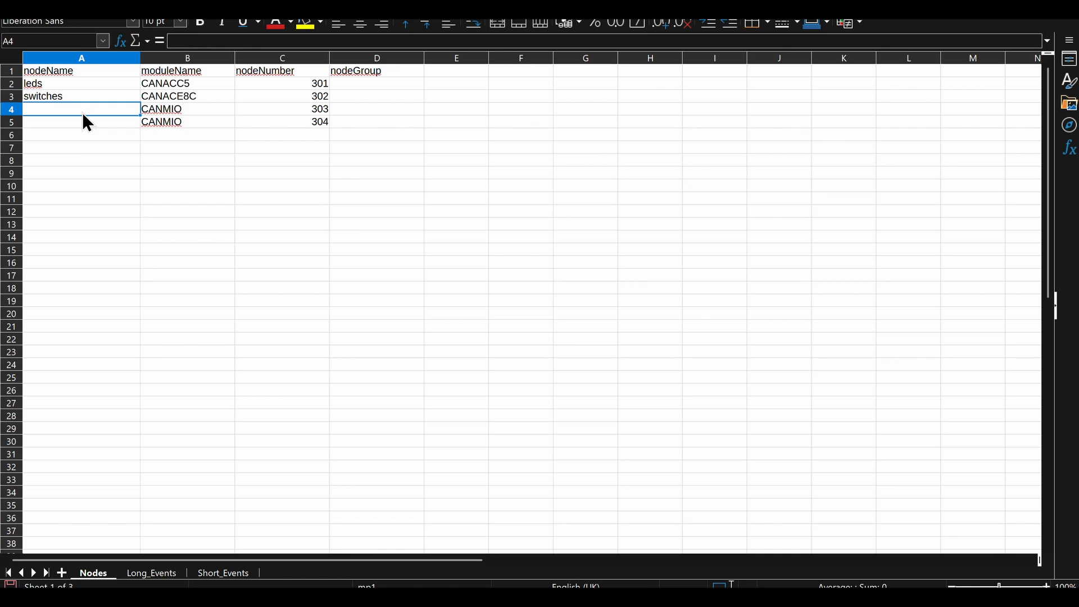
type("servo")
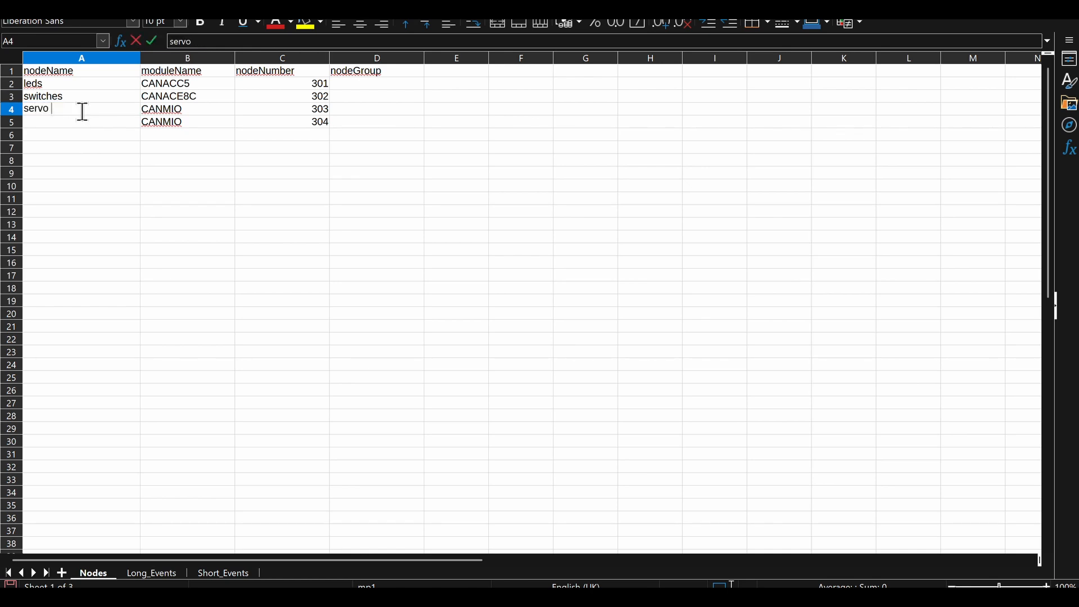
type(" & switch")
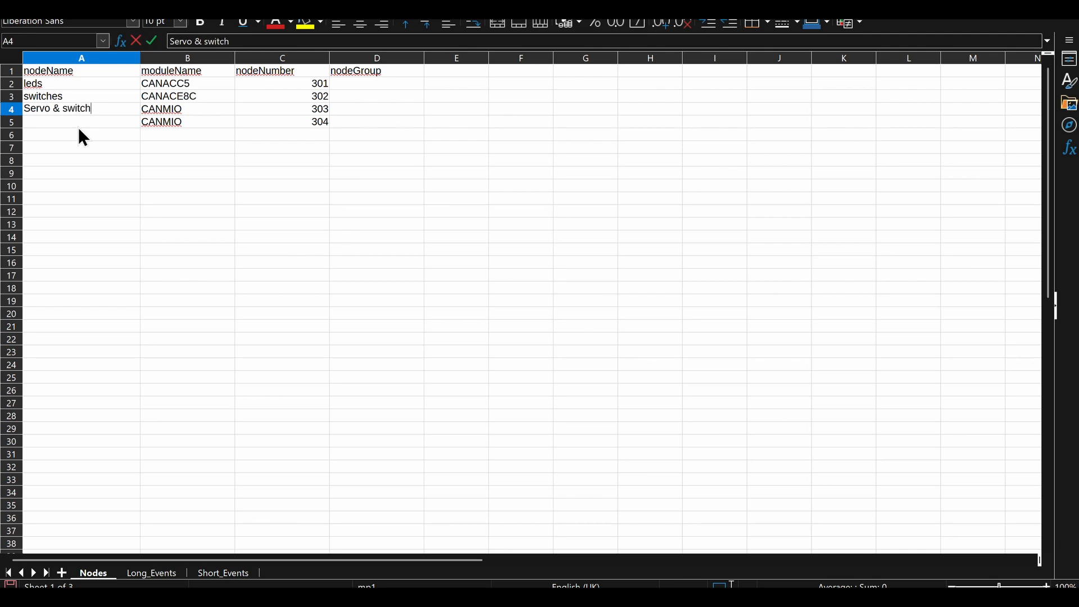
key("Return")
type("mo")
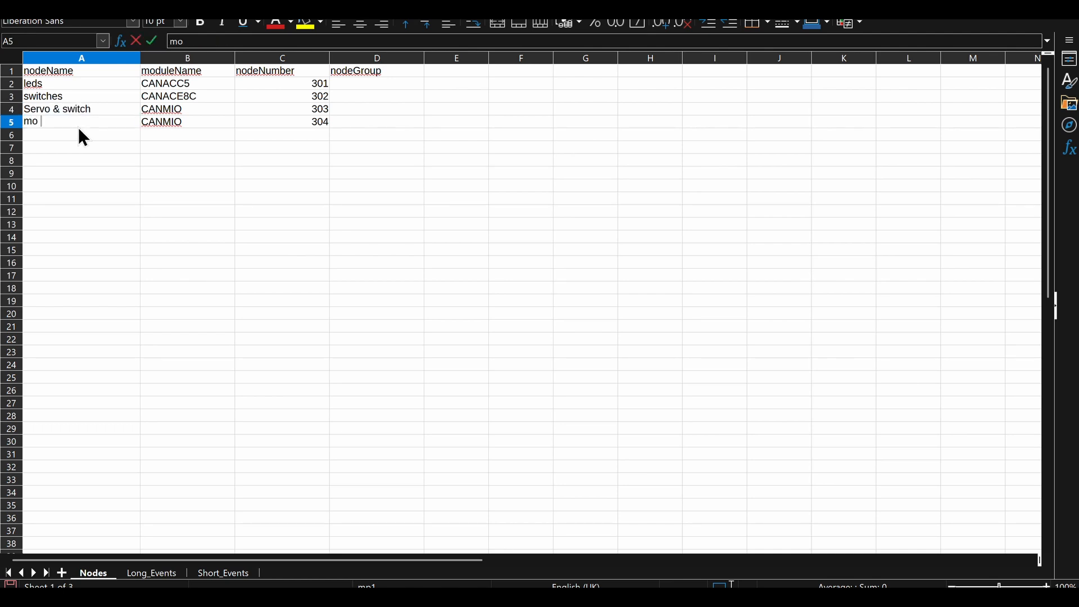
type("re leds")
key("Return")
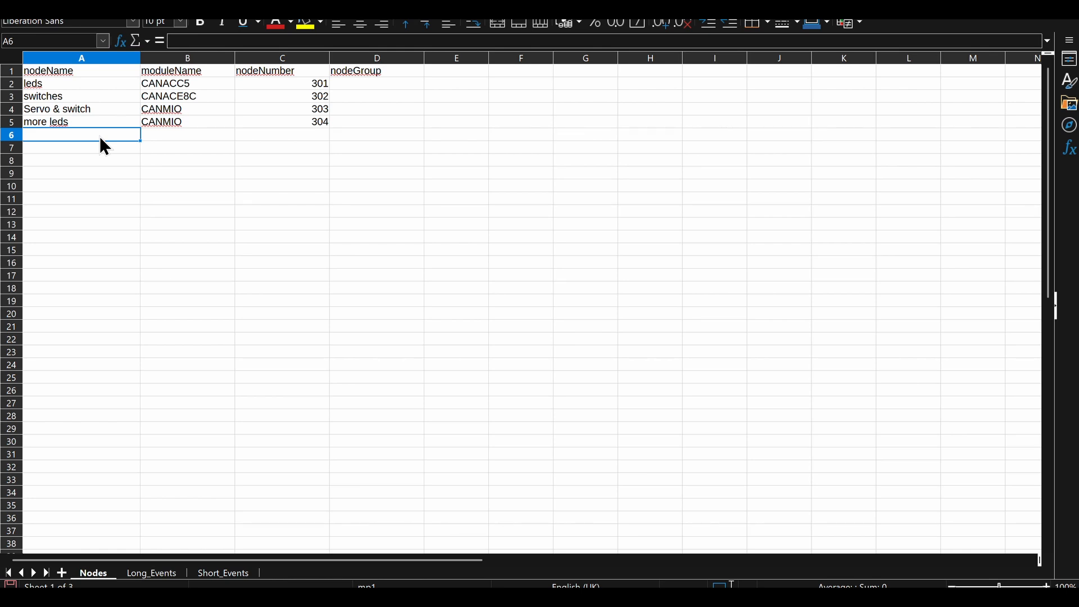
Step: Add a node in row 6 named "more servos" with module name CANSERVO and node number 600
type("more se")
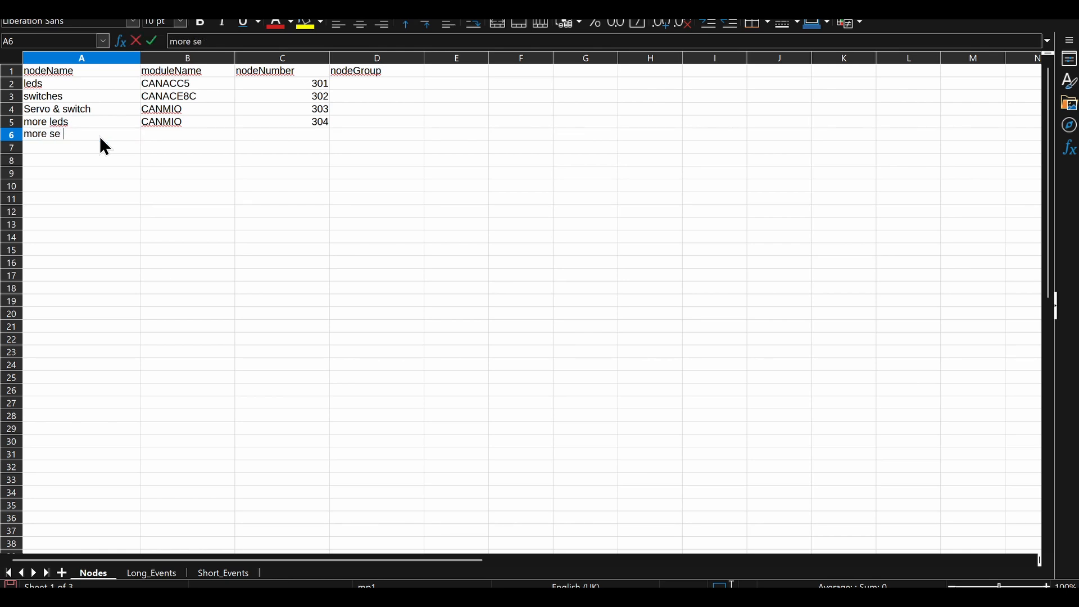
type("rvos")
left_click(166, 140)
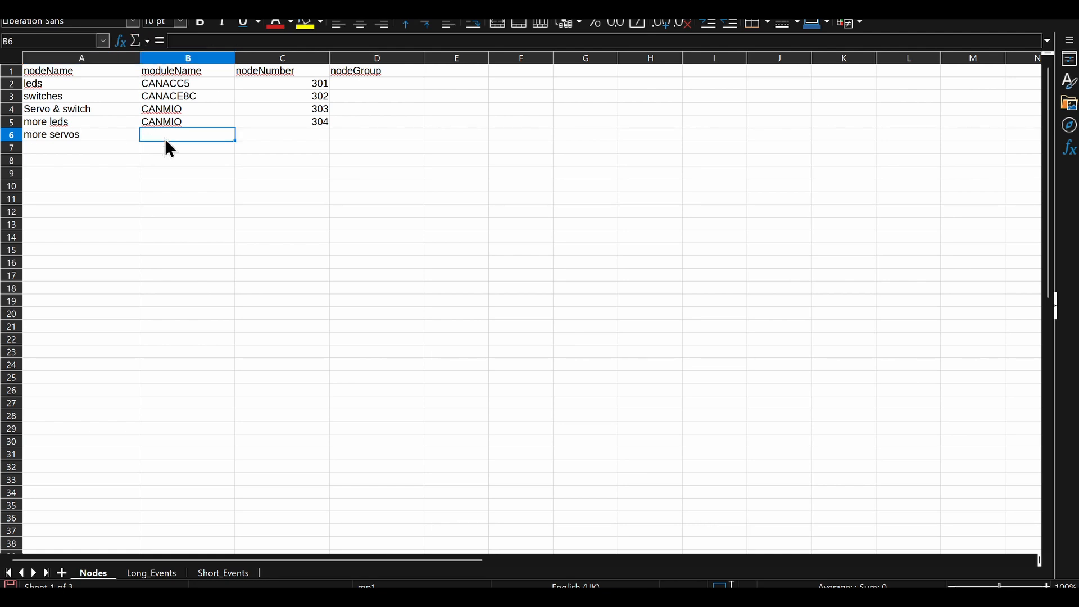
type("CAN")
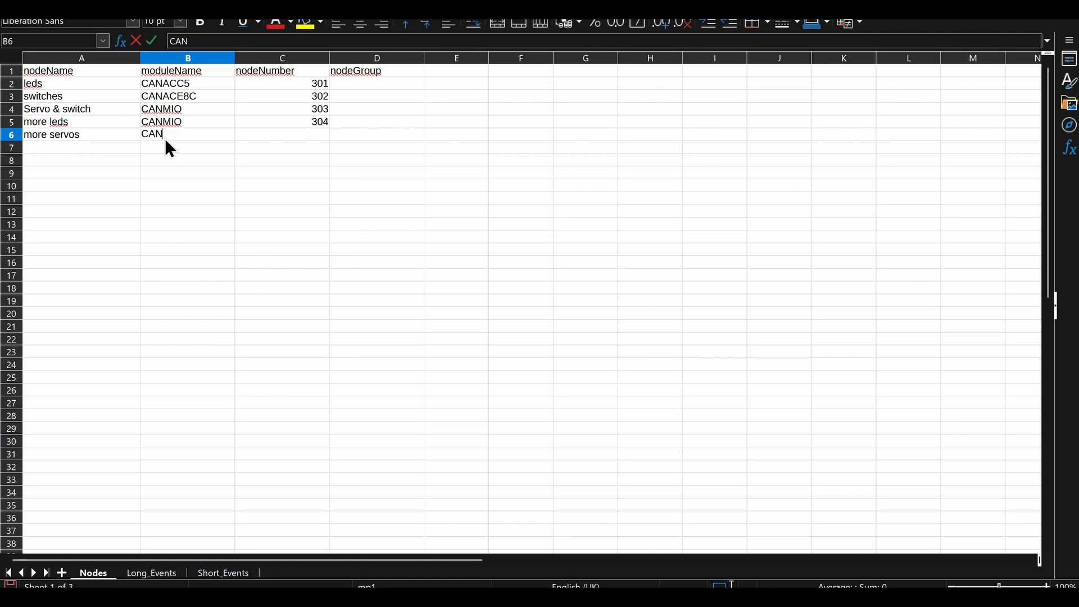
type("SERVO")
left_click(307, 138)
type("600")
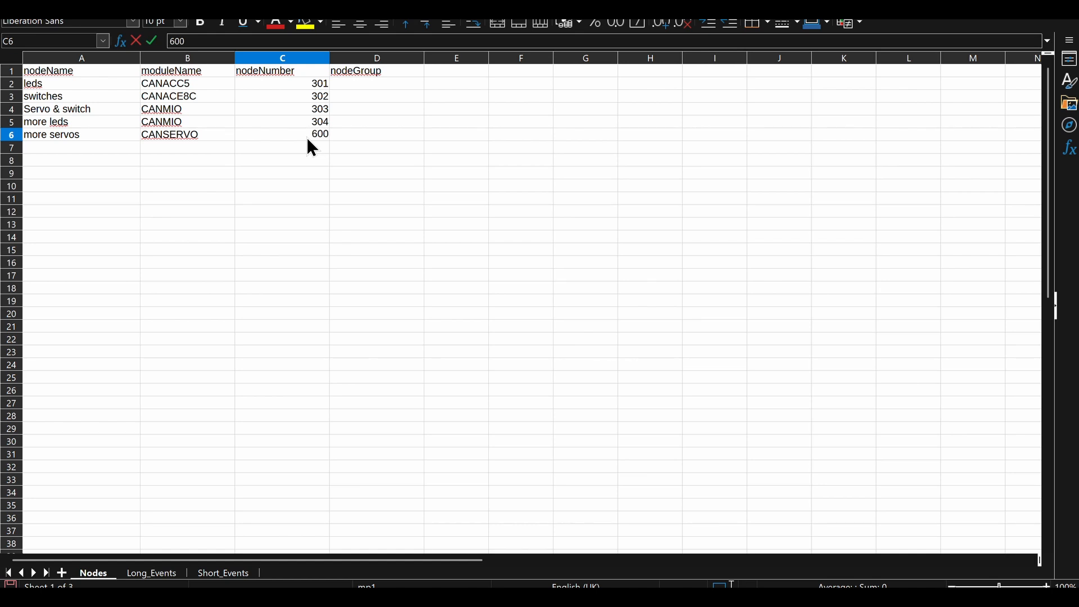
left_click(353, 235)
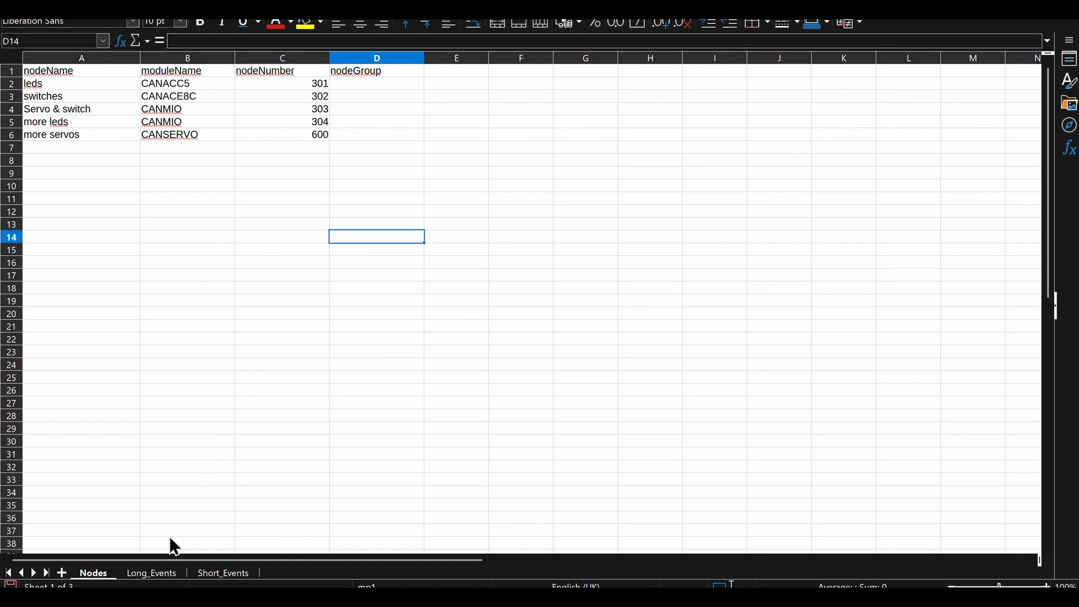
Step: On the Long_Events sheet, enter the name "switch" for event 1 of node 303
left_click(160, 575)
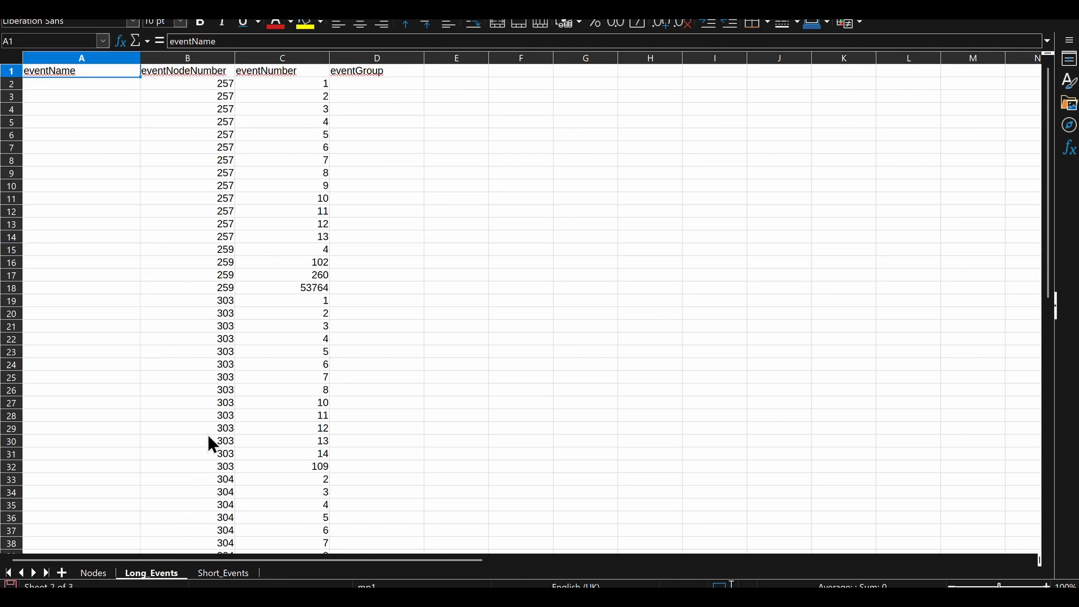
left_click(124, 301)
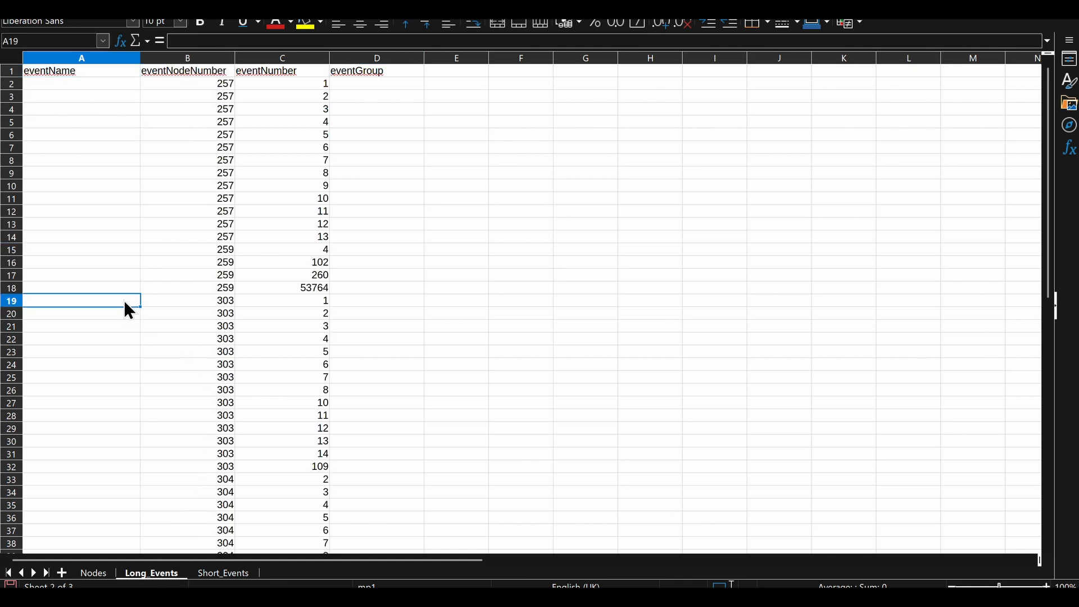
double_click(124, 301)
type("switch")
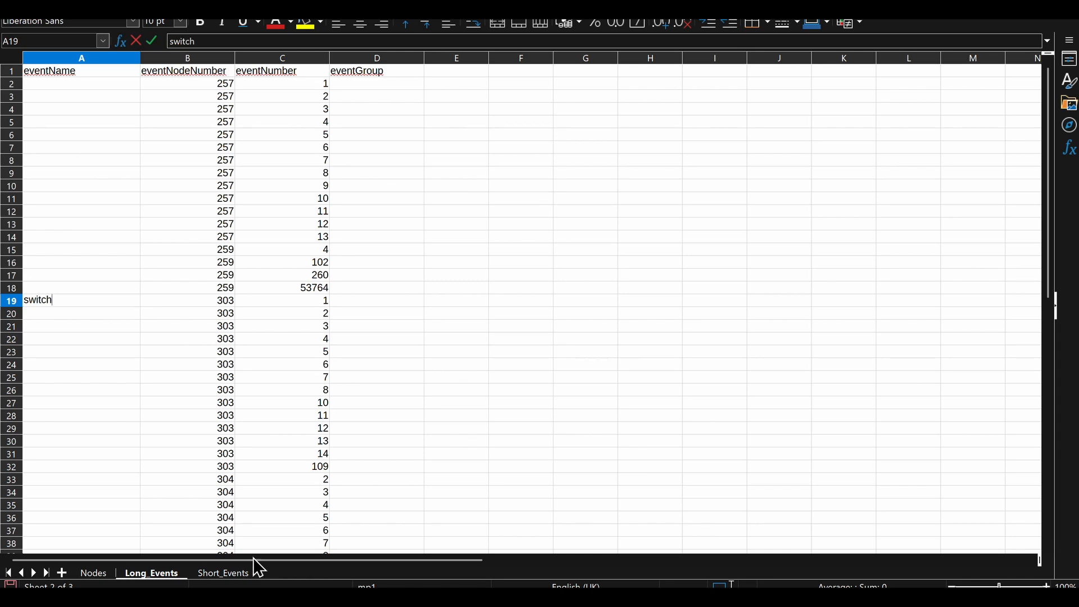
Step: On the Short_Events sheet, name the event with number 1 "short event 1"
left_click(241, 573)
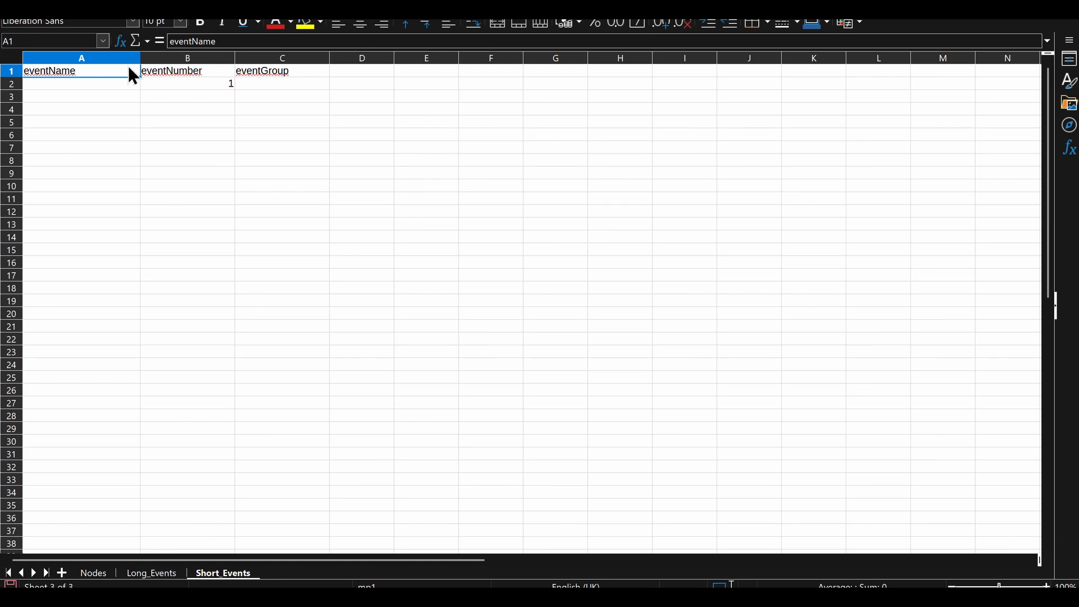
left_click(111, 88)
double_click(111, 88)
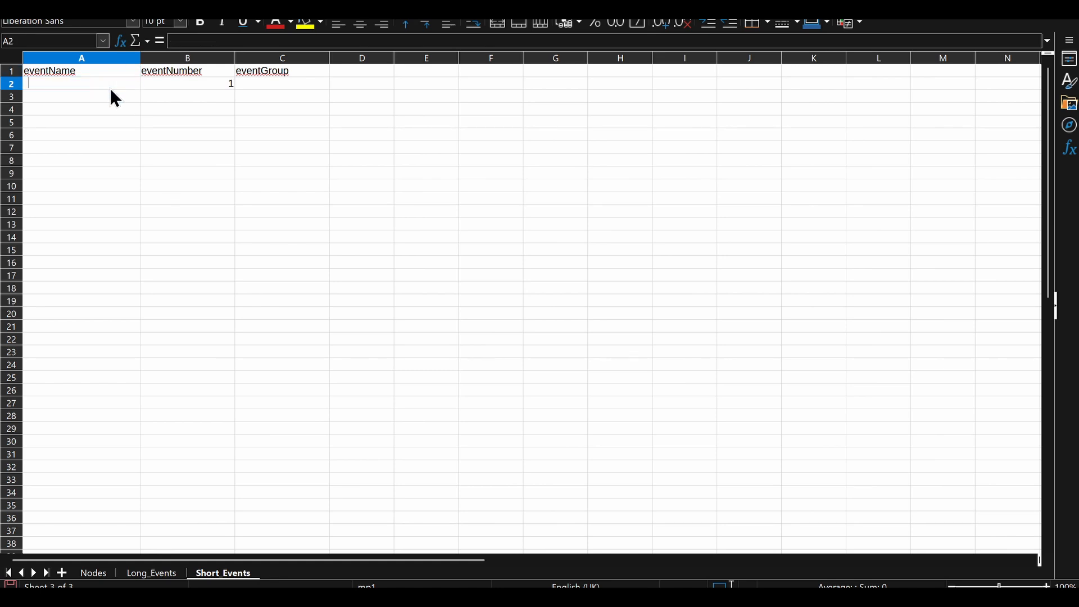
type("short event 1")
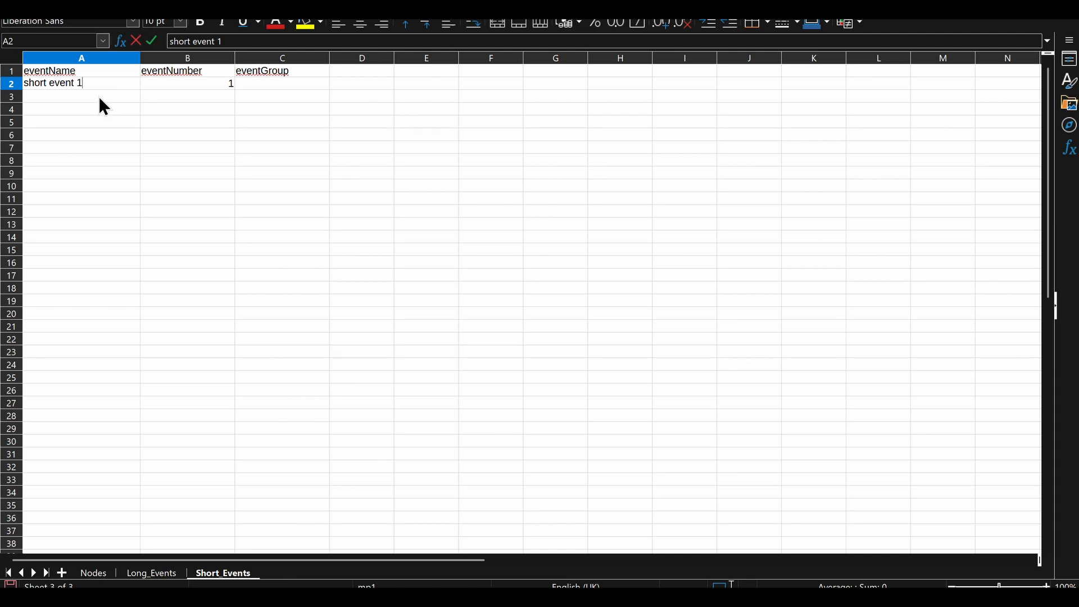
key("Return")
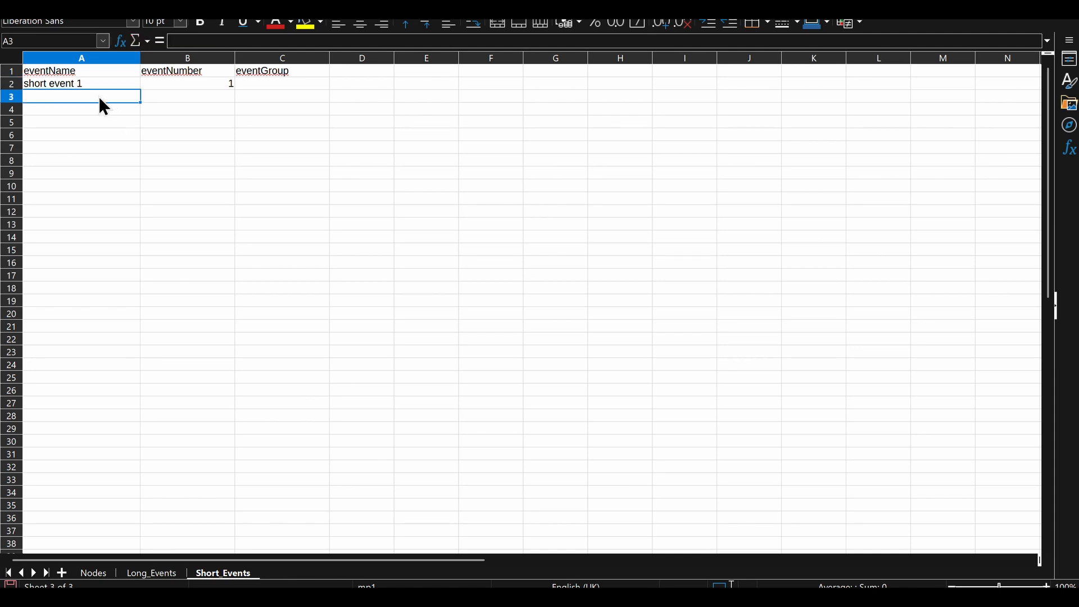
Step: Add a second short event named "short event 2" with event number 2 and save the spreadsheet
type("short event")
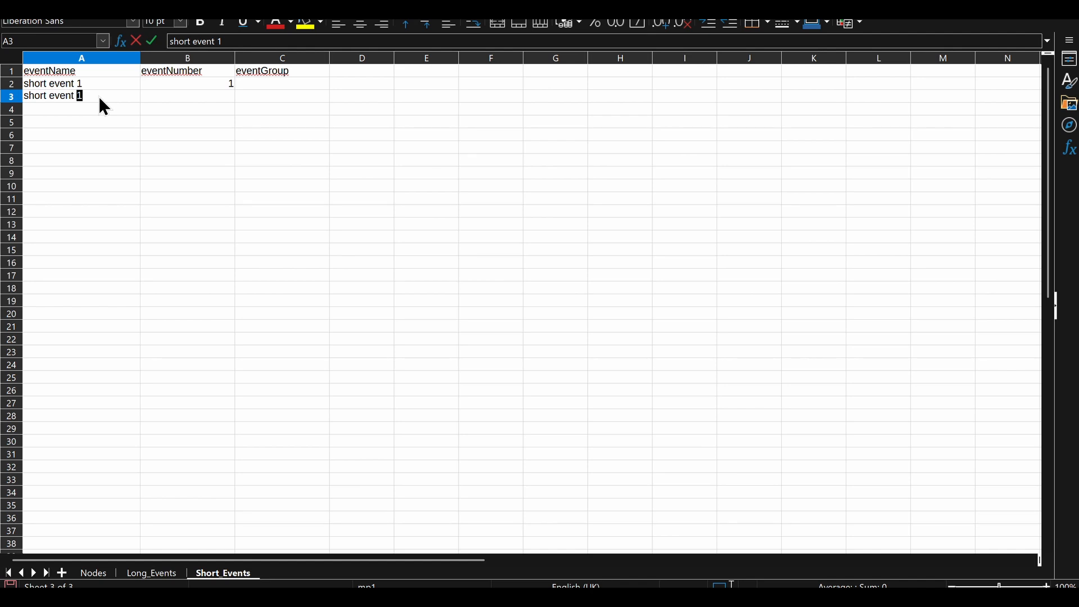
type(" 1")
key("BackSpace")
type("2")
left_click(173, 99)
type("2")
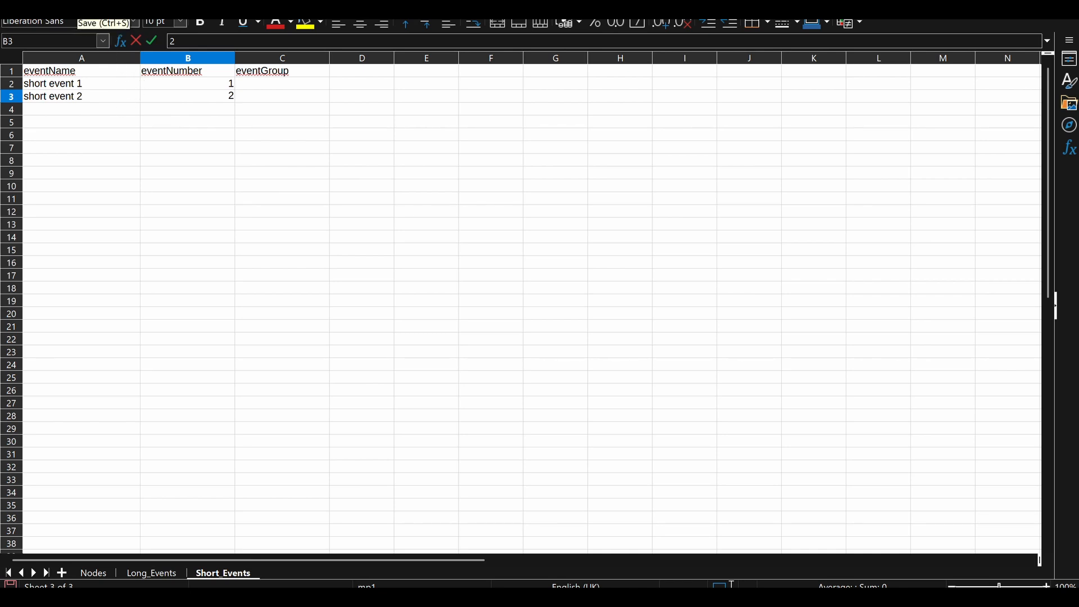
key("ctrl+s")
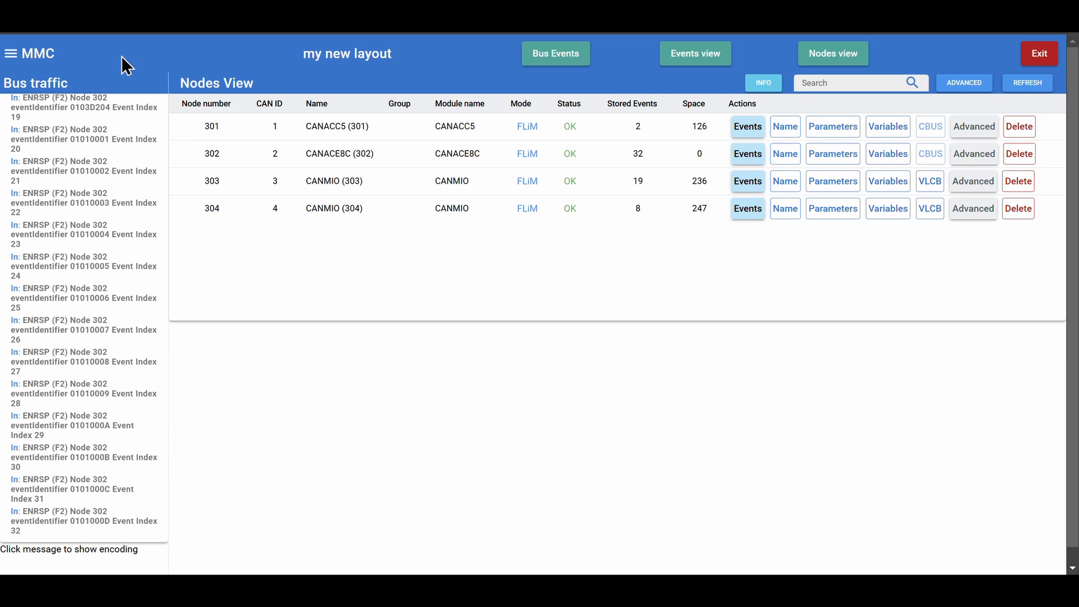
Step: Switch to MMC, open the import dialog and review the information on the expected spreadsheet format
left_click(12, 61)
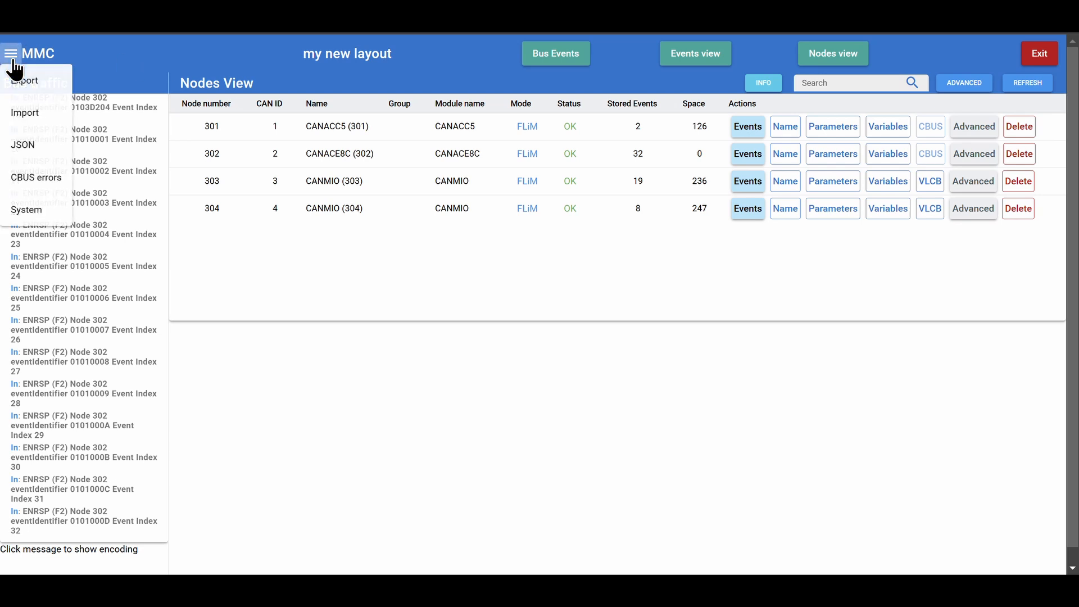
left_click(27, 115)
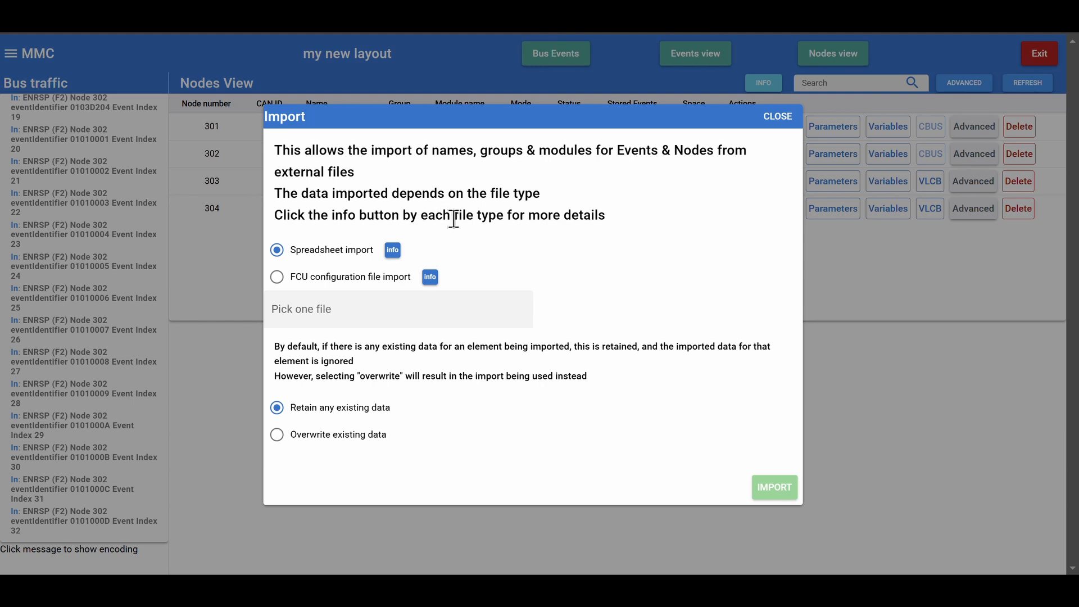
left_click(393, 253)
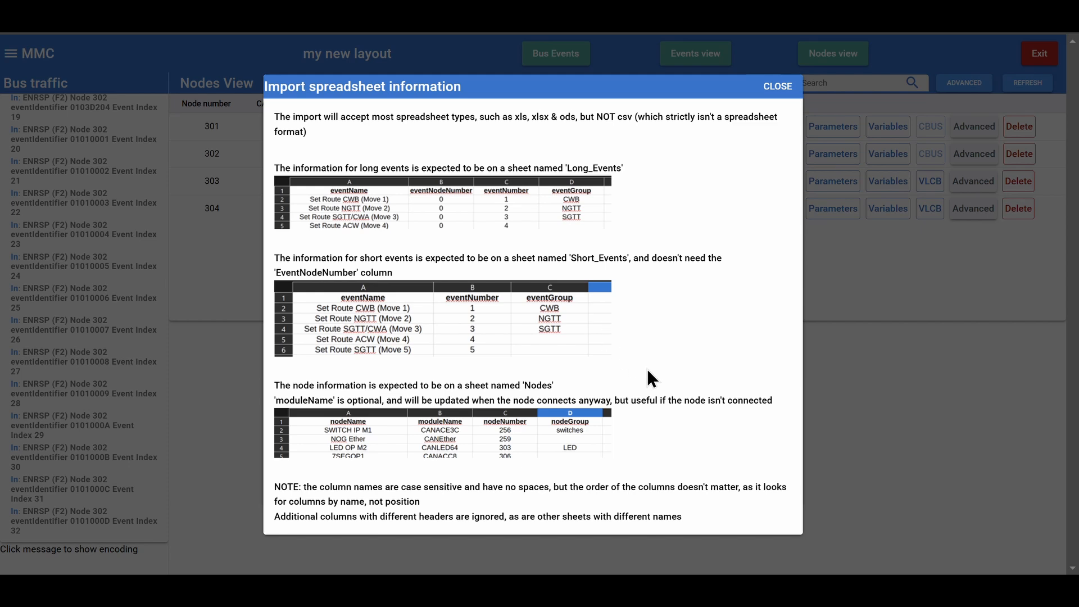
left_click(778, 87)
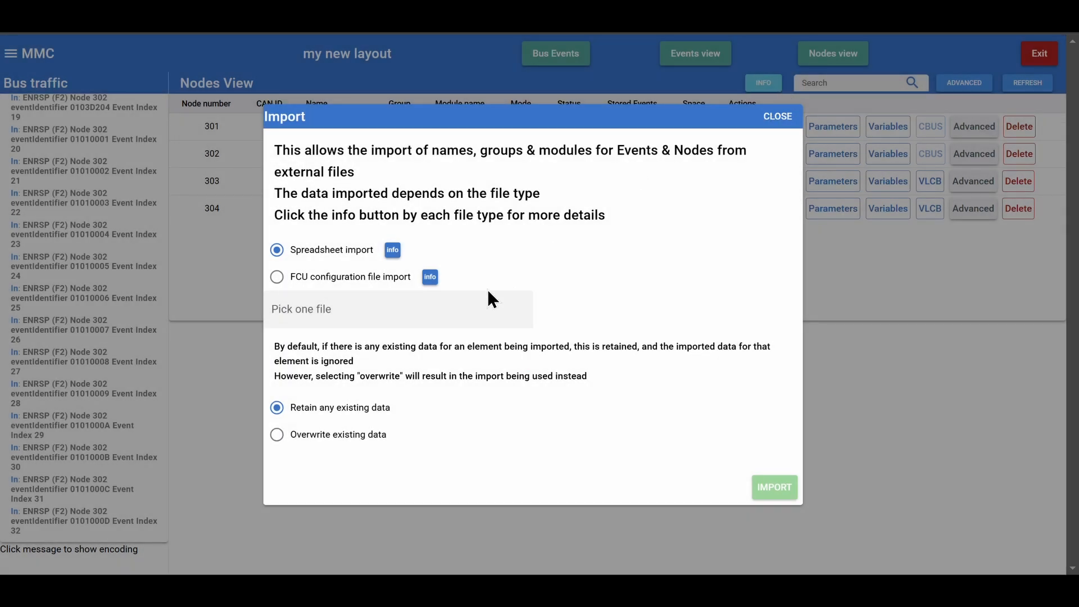
Step: Import the spreadsheet "my new layout export.ods" with existing data overwritten, and dismiss the import notification
left_click(443, 311)
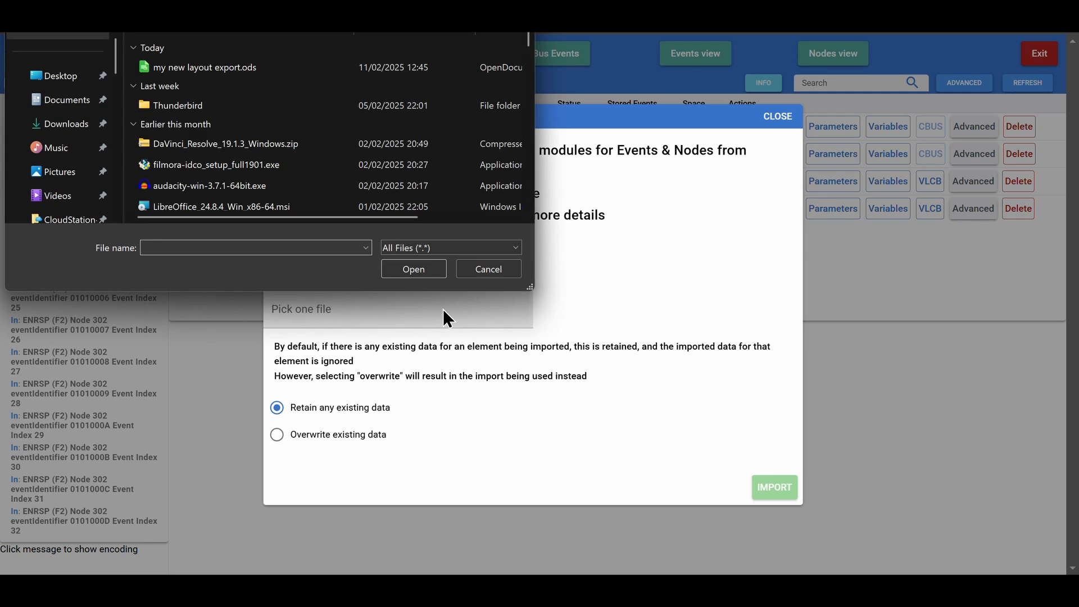
double_click(288, 69)
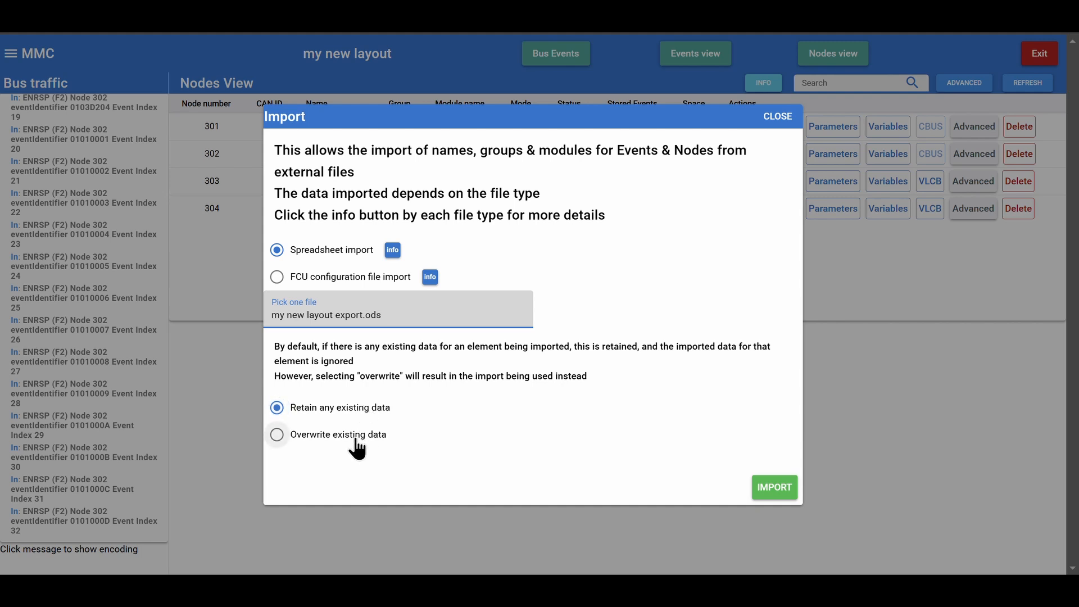
left_click(277, 436)
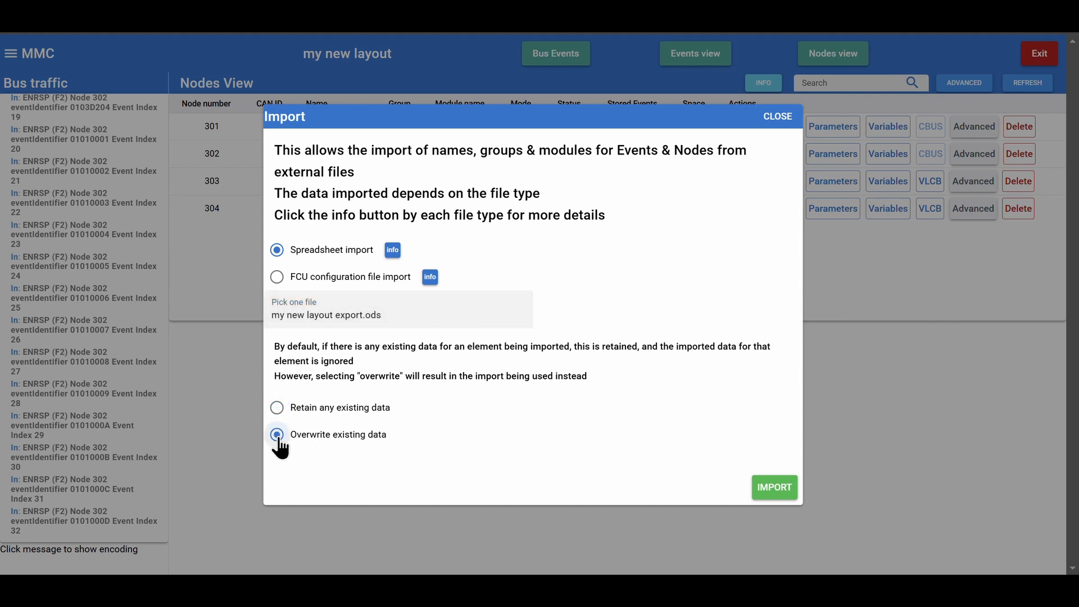
left_click(766, 489)
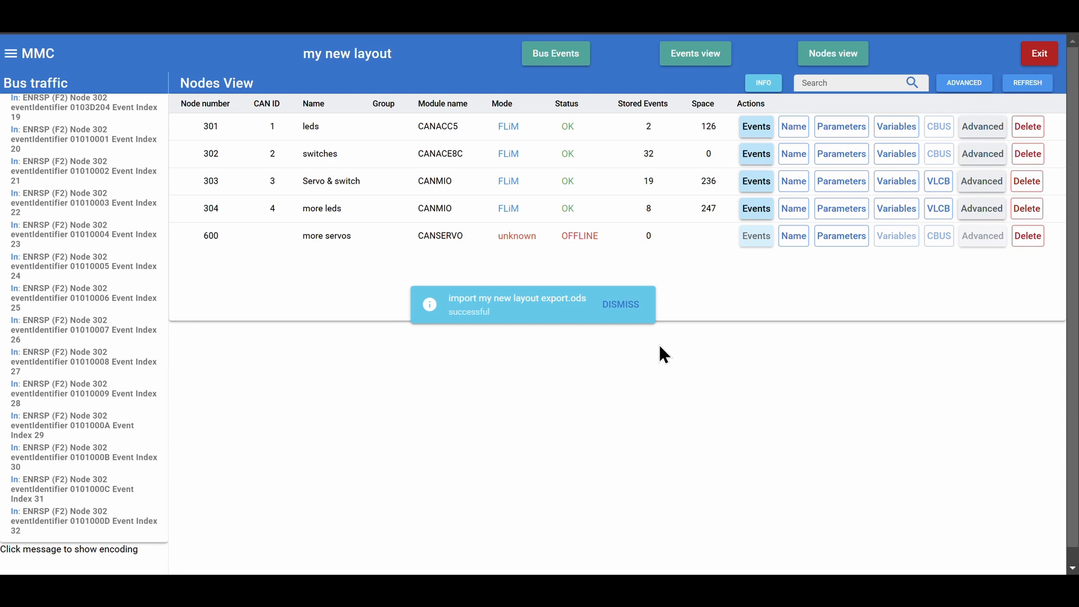
left_click(634, 309)
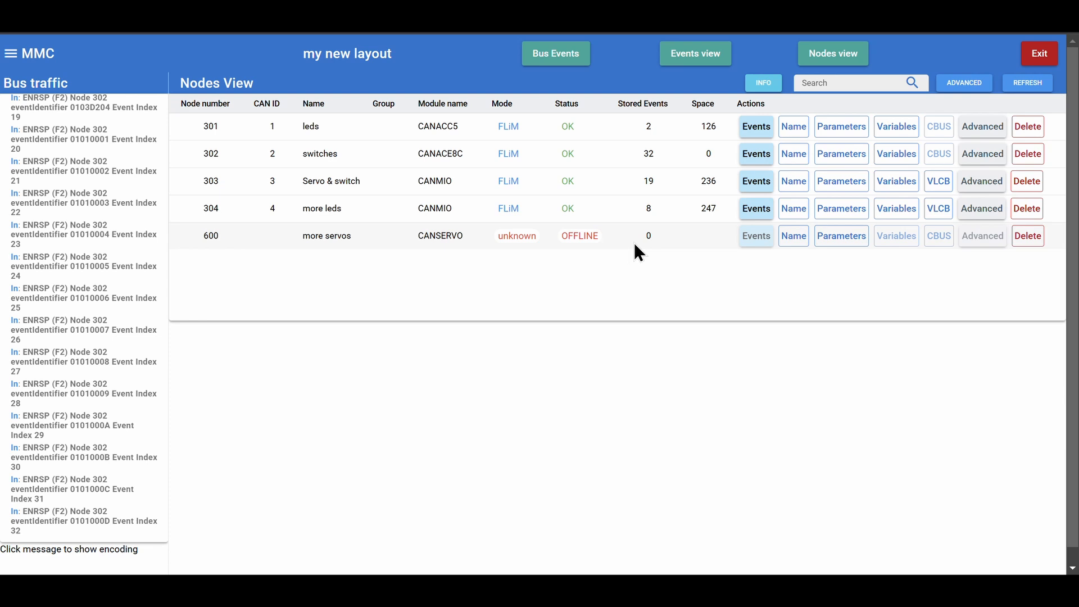
Step: In the Events view, show short events only and teach "short event 2" to node "301: leds"
left_click(707, 62)
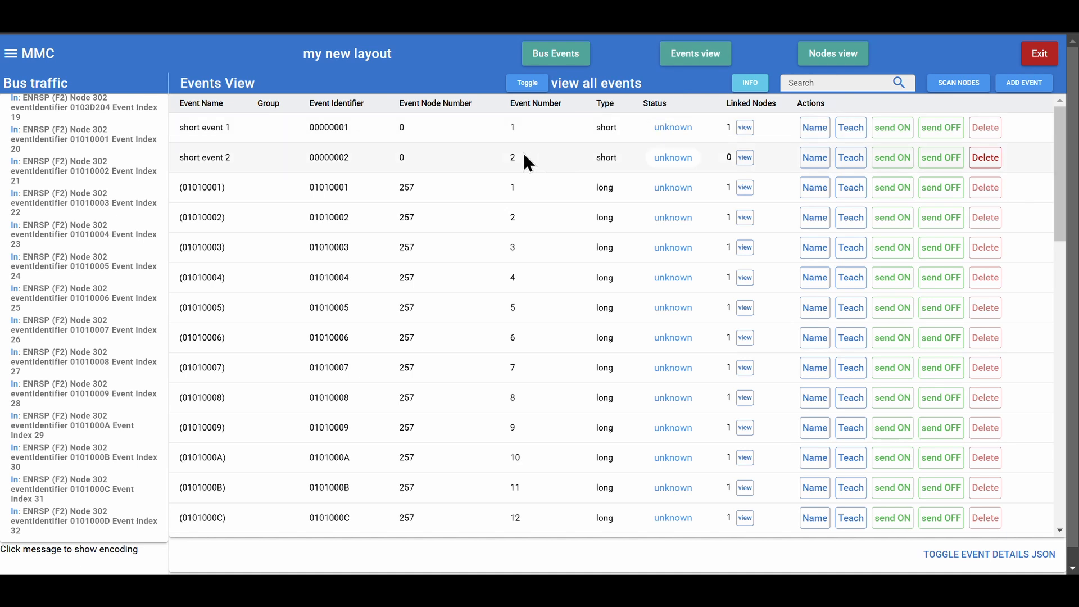
left_click(529, 84)
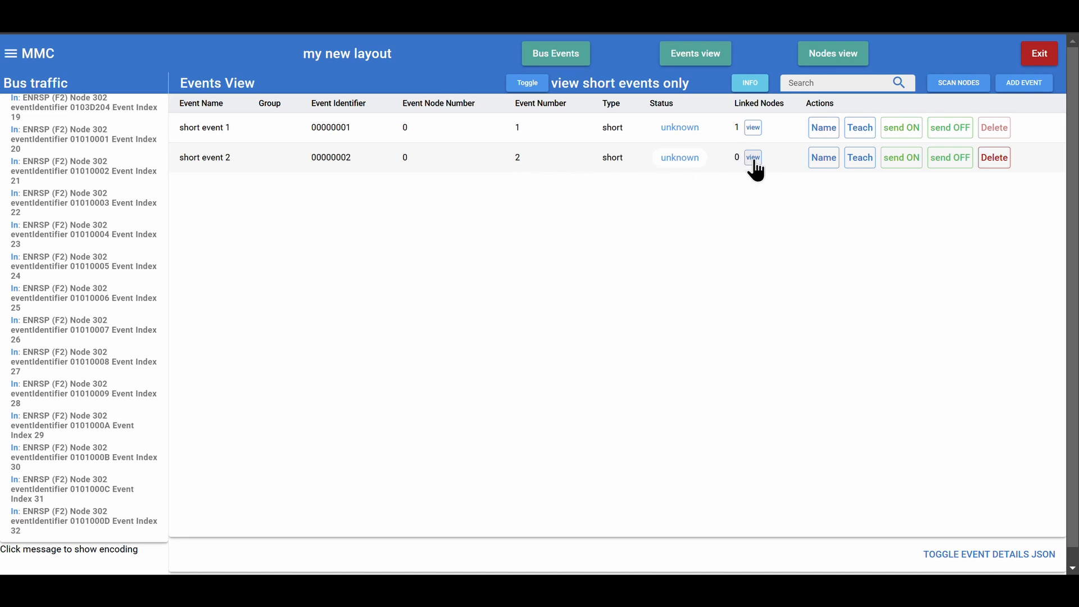
left_click(860, 160)
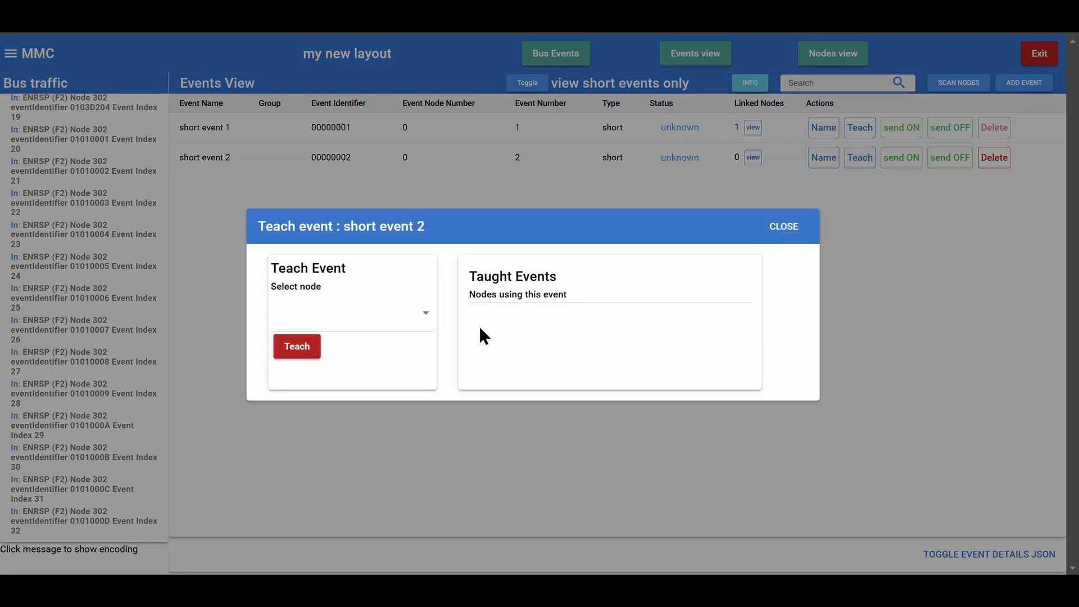
left_click(427, 319)
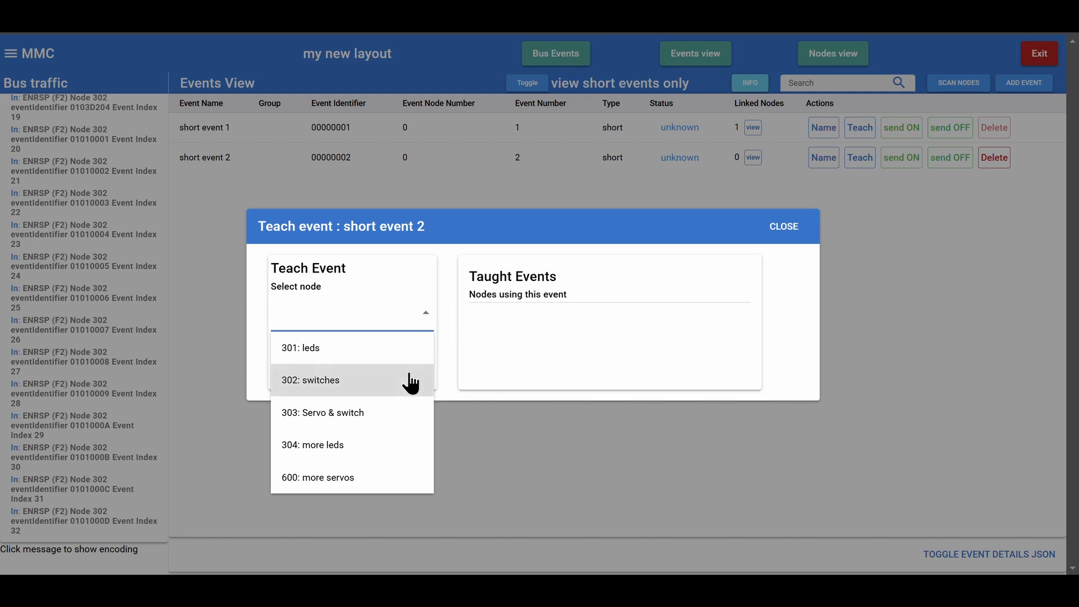
left_click(348, 353)
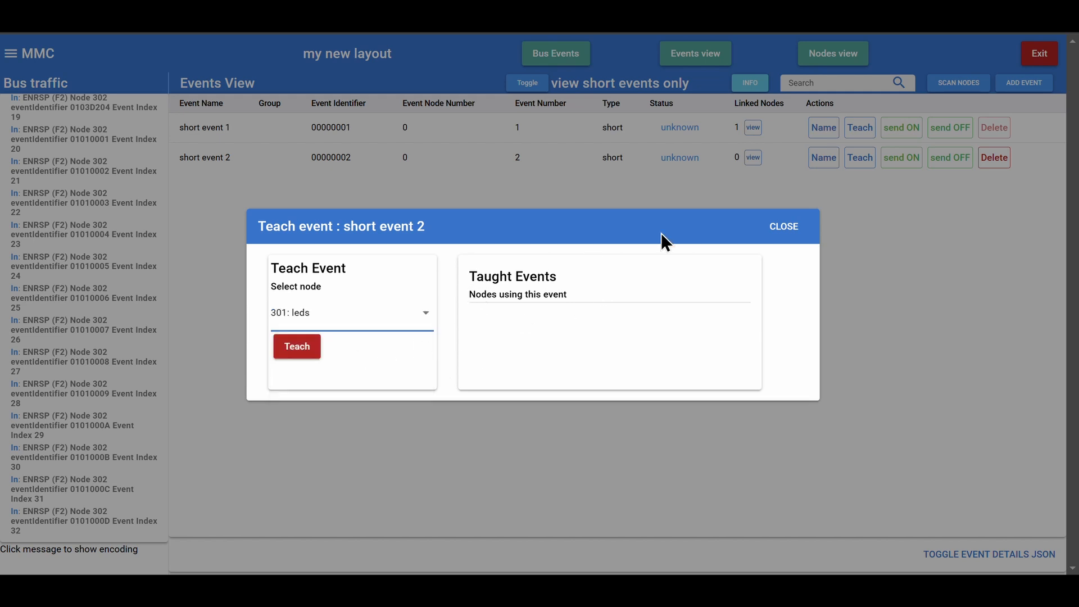
left_click(307, 345)
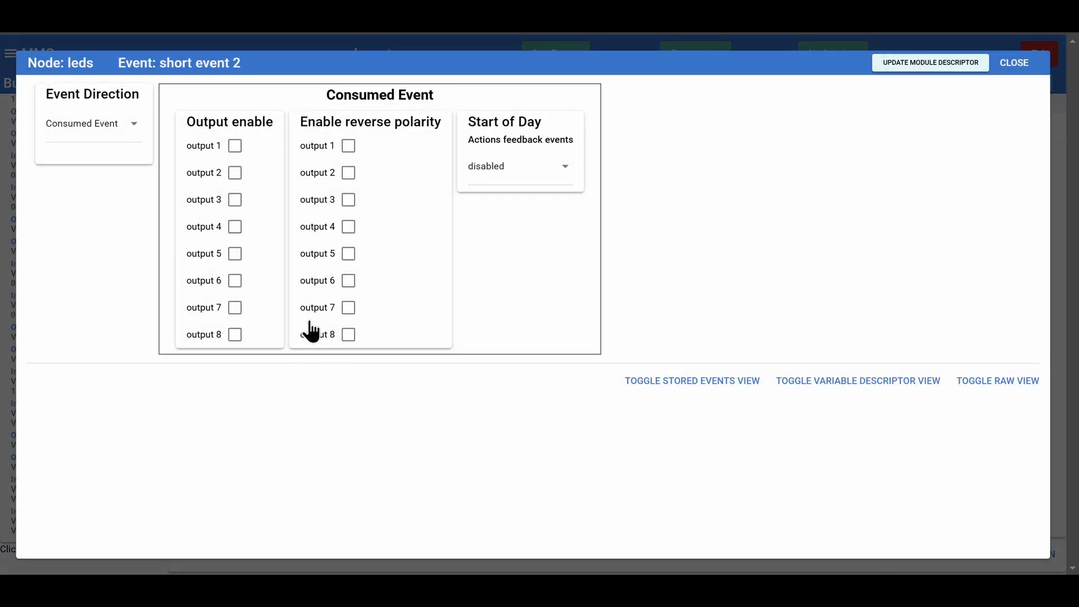
Step: Enable output 1 for "short event 2" on the leds node and finish teaching the event
left_click(235, 147)
left_click(1017, 62)
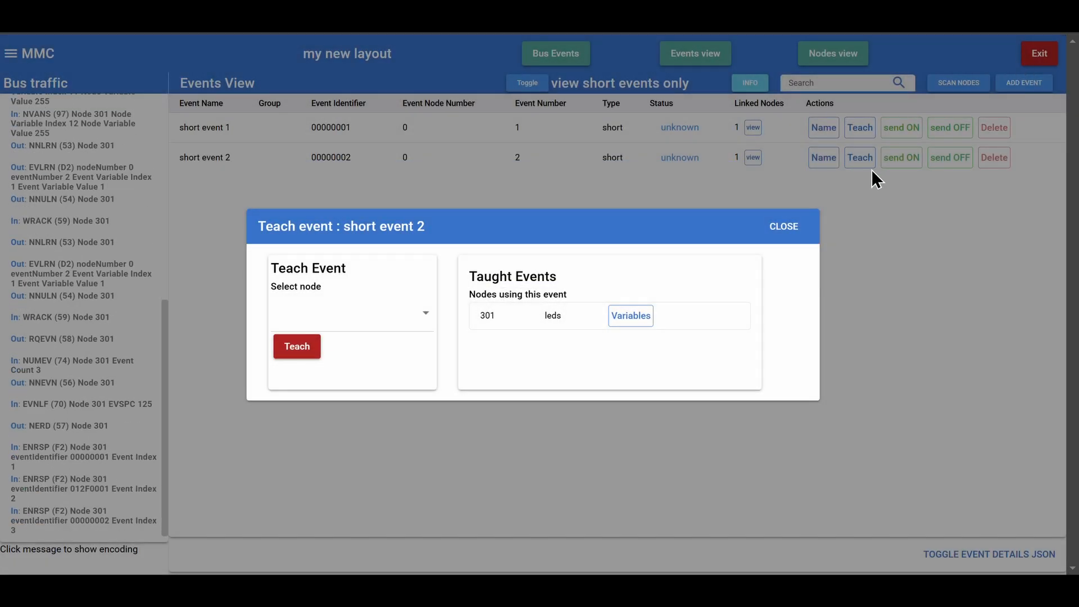
left_click(786, 226)
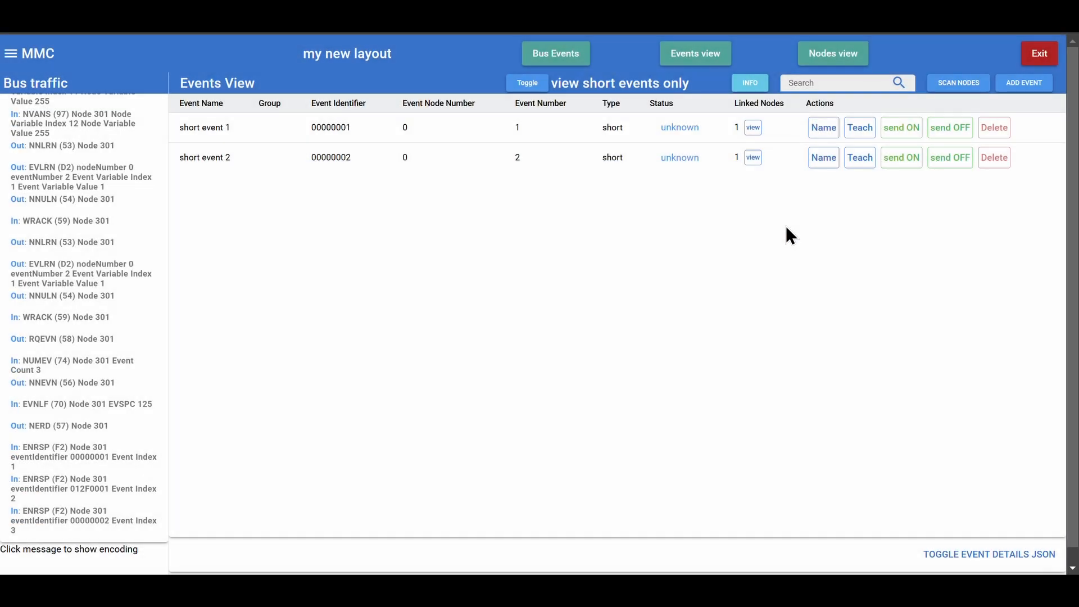
Step: Check which nodes are linked to "short event 2"
left_click(755, 160)
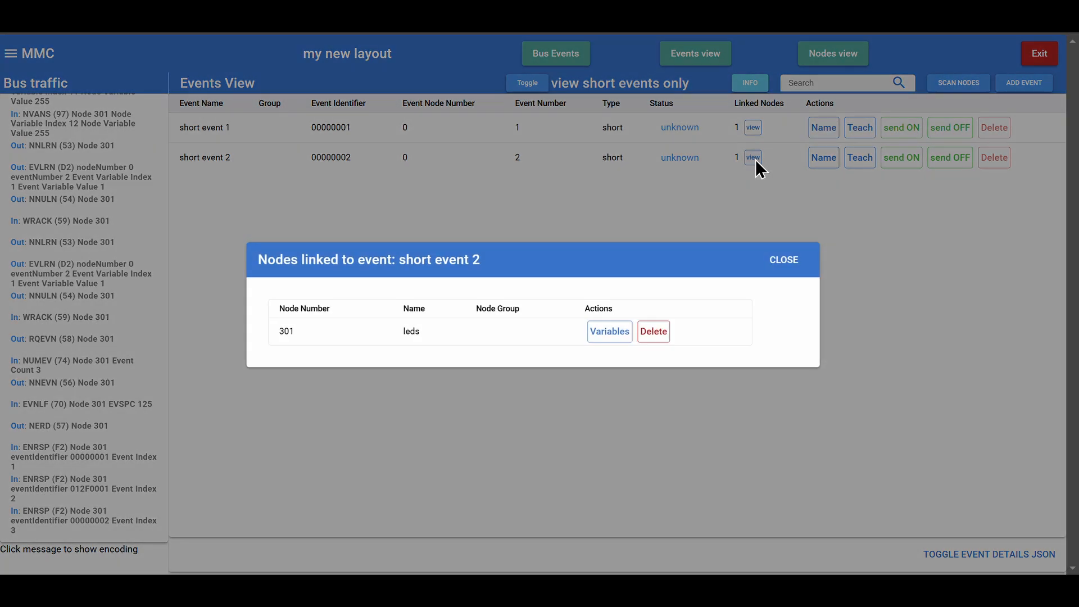
left_click(786, 260)
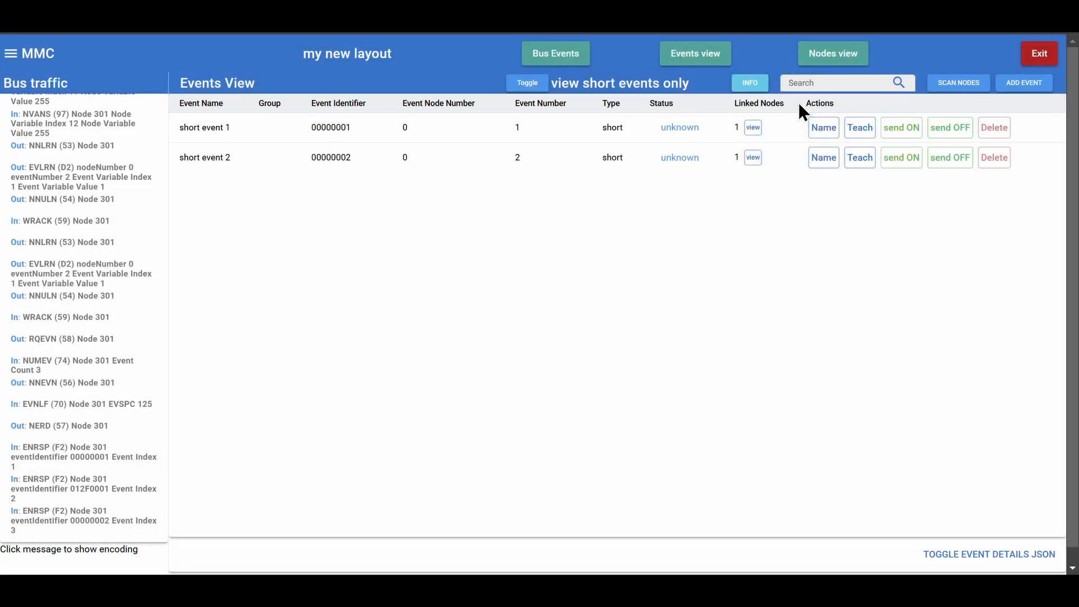
Step: In the Nodes view, check which nodes use node 303's "switch" event, and list the events of node 301
left_click(821, 67)
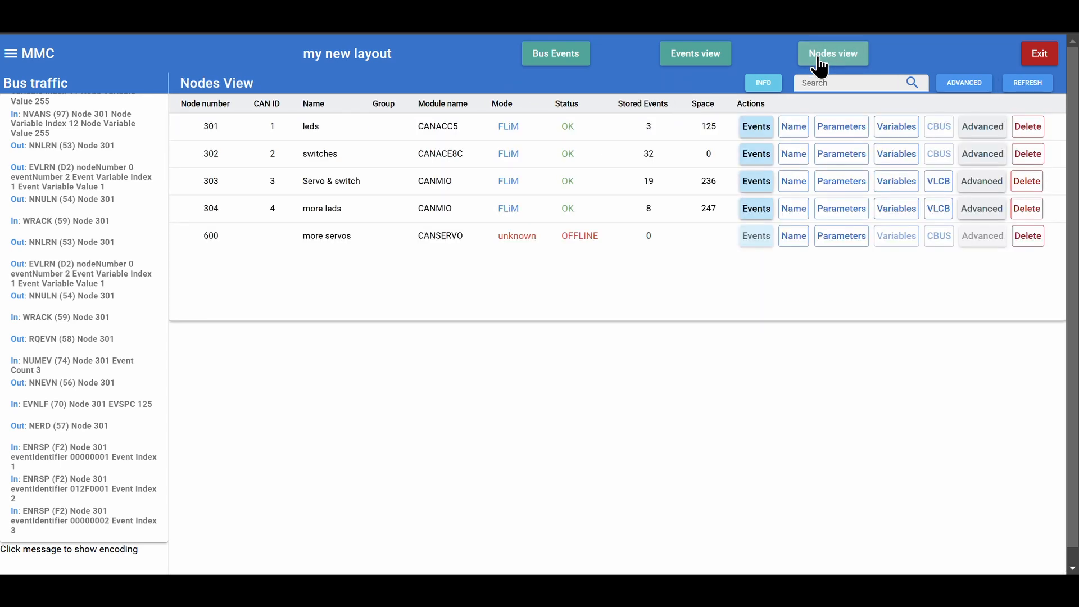
left_click(762, 188)
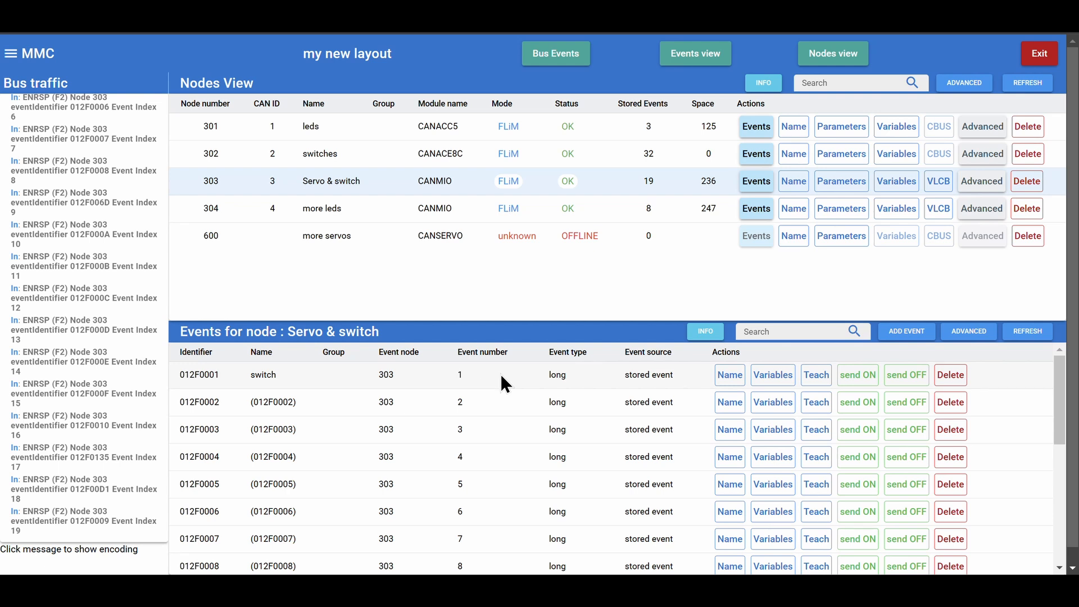
left_click(816, 375)
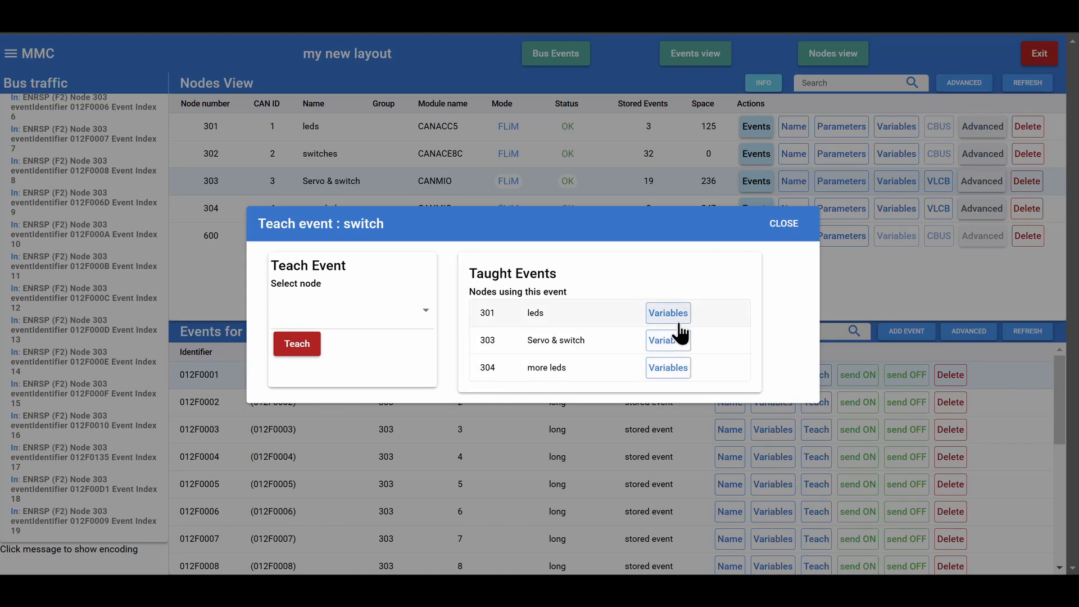
left_click(789, 230)
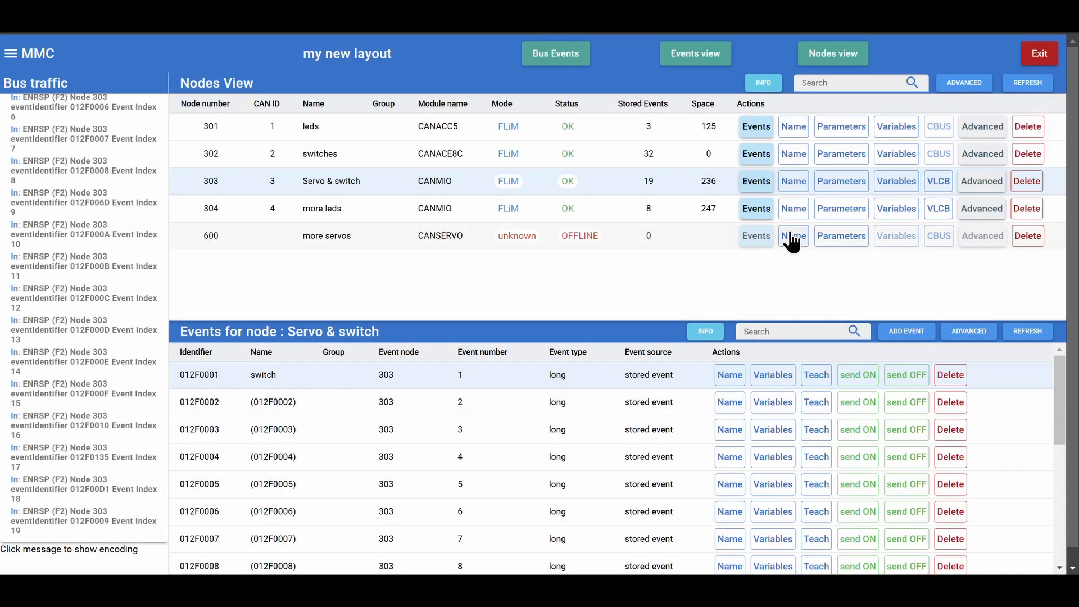
left_click(756, 131)
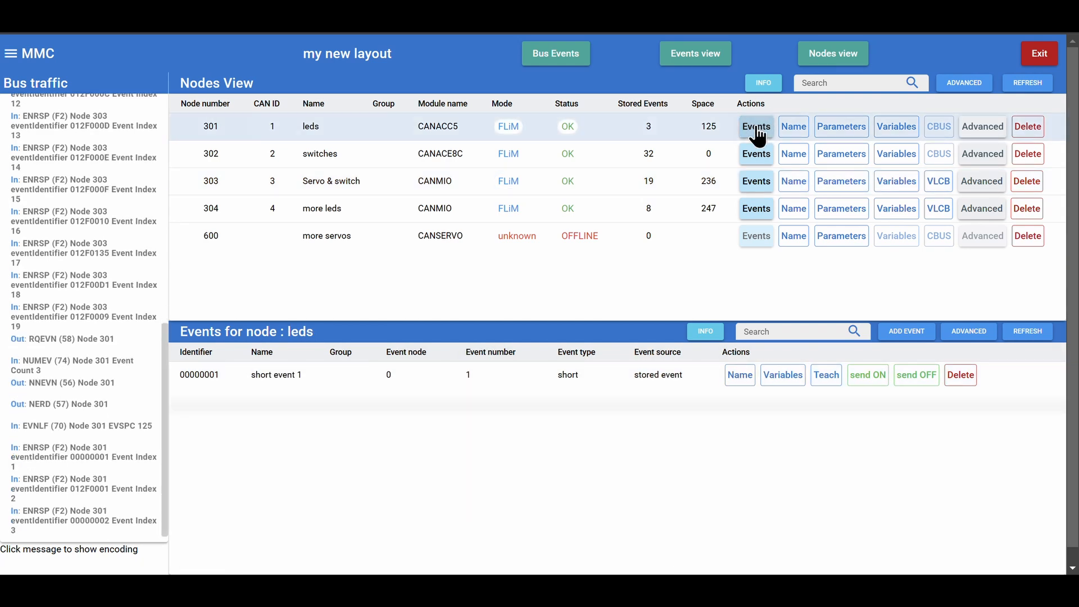